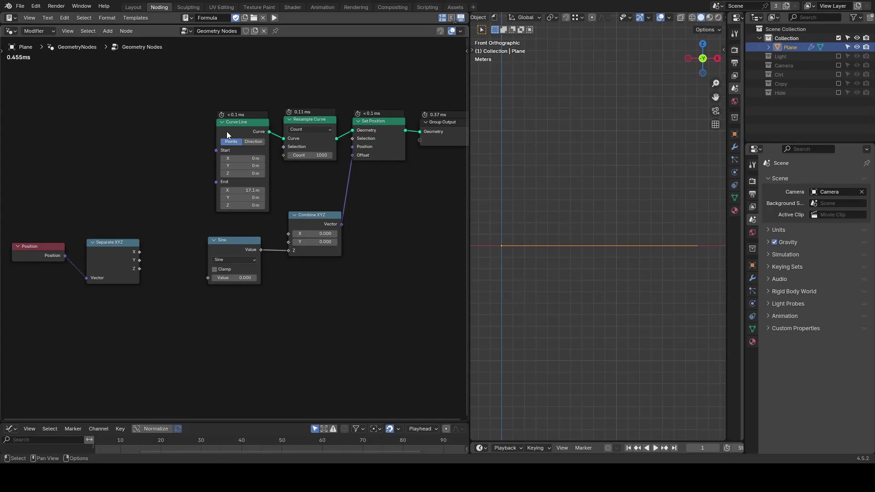
Draw an annotation stroke across the Curve Line and Resample Curve nodes, and select the Set Position node.
key(d)
drag(212, 130, 338, 129)
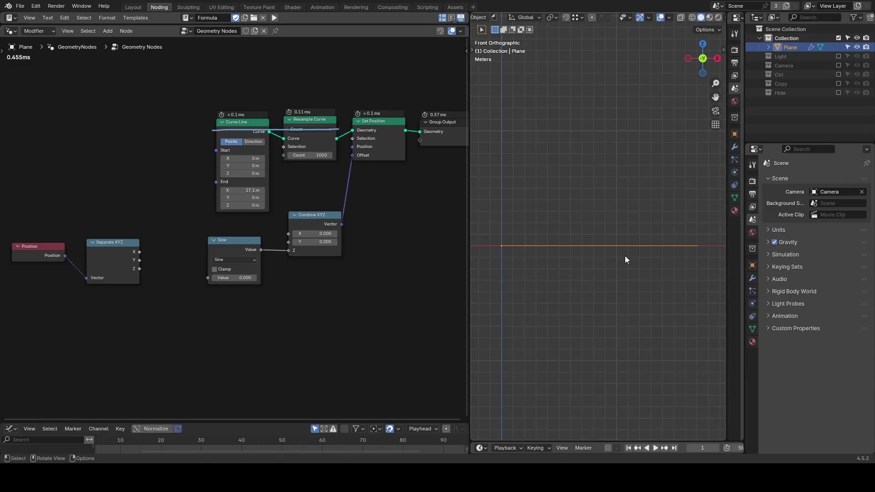
click(377, 127)
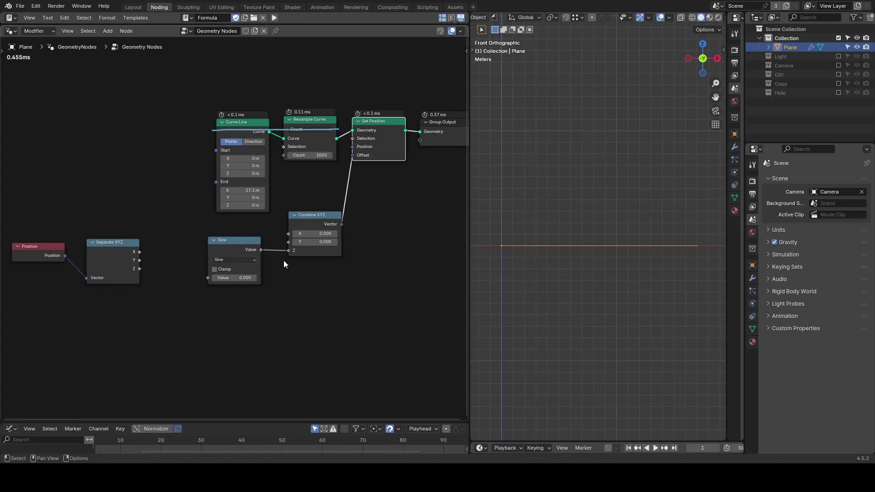
Connect the X output of Separate XYZ to the Sine node's value input.
click(224, 254)
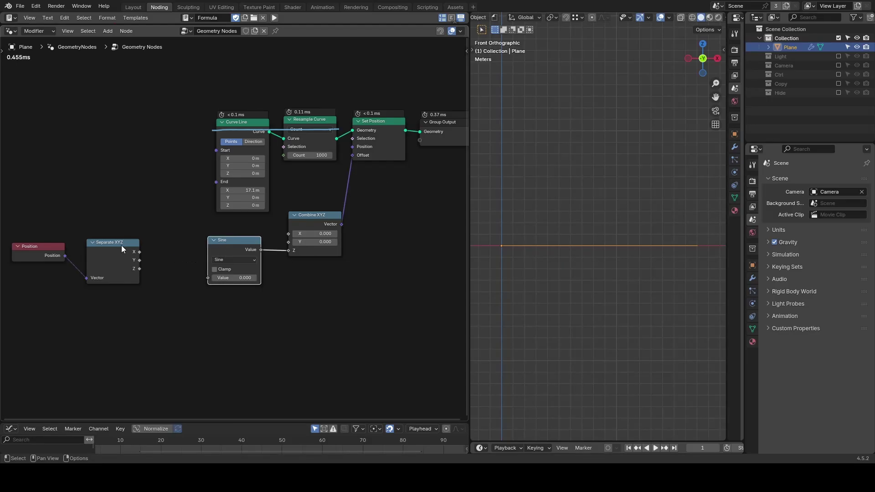
drag(140, 252, 212, 280)
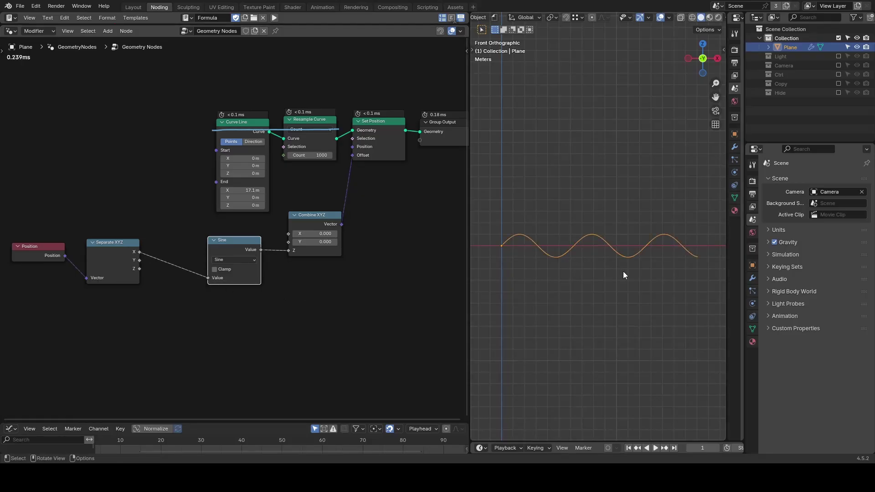
shift+middle_drag(622, 272, 616, 269)
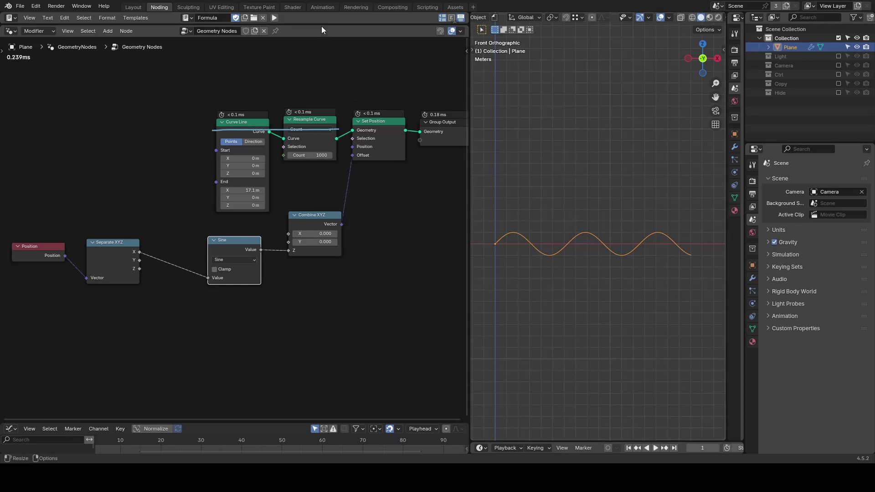
Enlarge the text area showing the formula and change the formula to Z=Sin[X].
drag(321, 30, 322, 71)
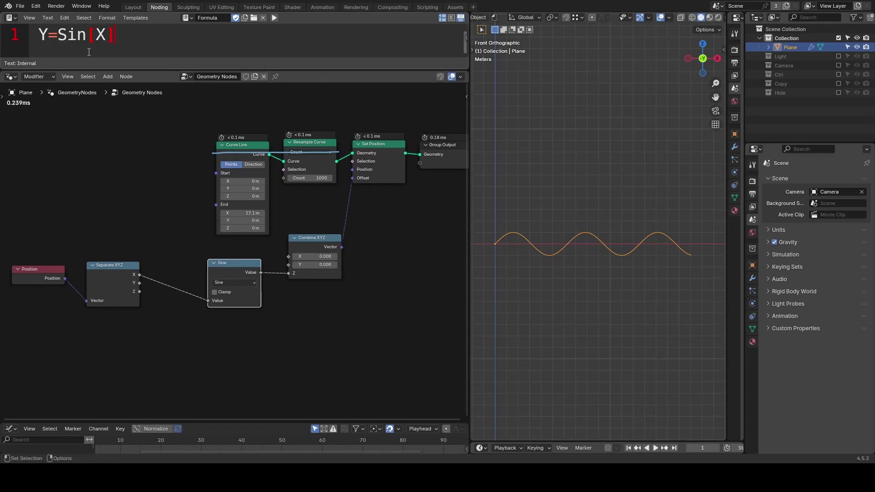
drag(40, 43, 117, 38)
click(133, 38)
key(Home)
key(shift+Right)
text(Z)
click(112, 40)
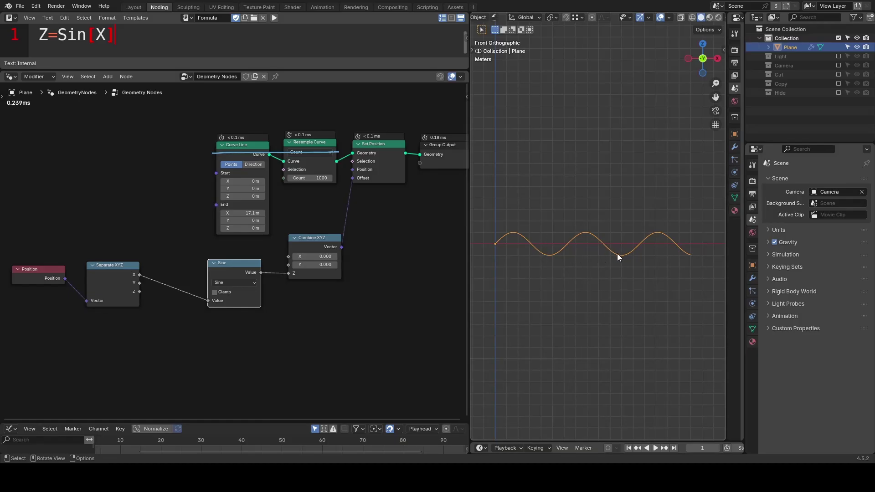
Annotate the sine curve with tick marks at each period's end, the label 2π above it and an arrow below it.
scroll(560, 254, up, 1)
drag(561, 243, 561, 258)
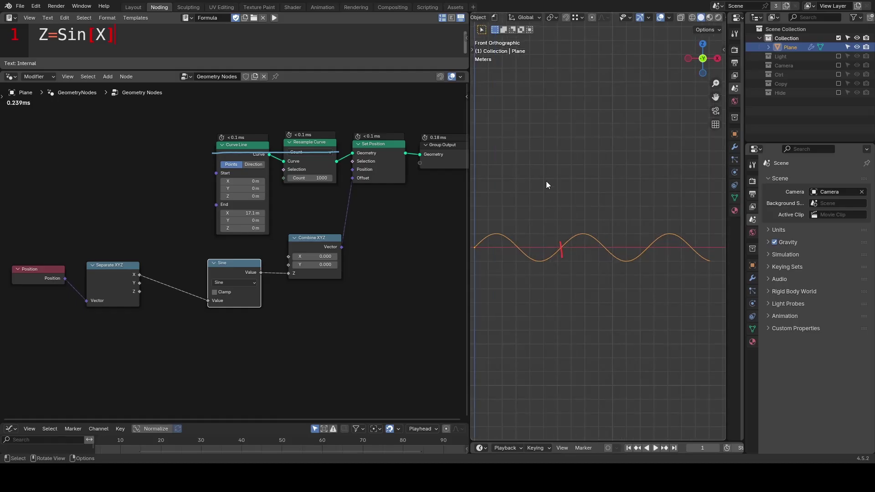
mouse_move(546, 180)
mouse_down()
mouse_move(559, 199)
mouse_move(582, 175)
mouse_up()
mouse_move(572, 176)
mouse_down()
mouse_move(567, 195)
mouse_move(594, 190)
mouse_up()
mouse_move(486, 273)
mouse_down()
mouse_move(543, 282)
mouse_move(533, 298)
mouse_up()
drag(649, 243, 651, 256)
scroll(713, 244, down, 1)
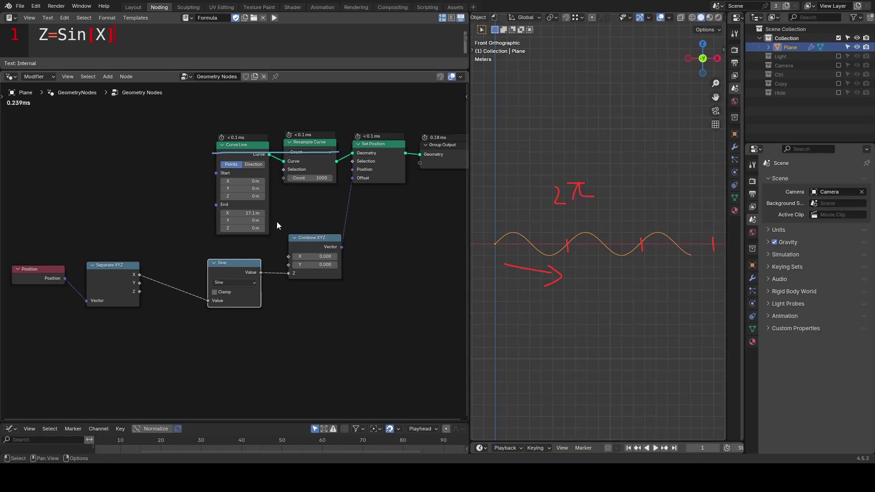
Set the Curve Line's End X to tau.
click(259, 213)
text(tau)
key(Return)
scroll(570, 252, up, 1)
mouse_move(568, 251)
shift+middle_down()
mouse_move(613, 247)
mouse_move(545, 231)
shift+middle_up()
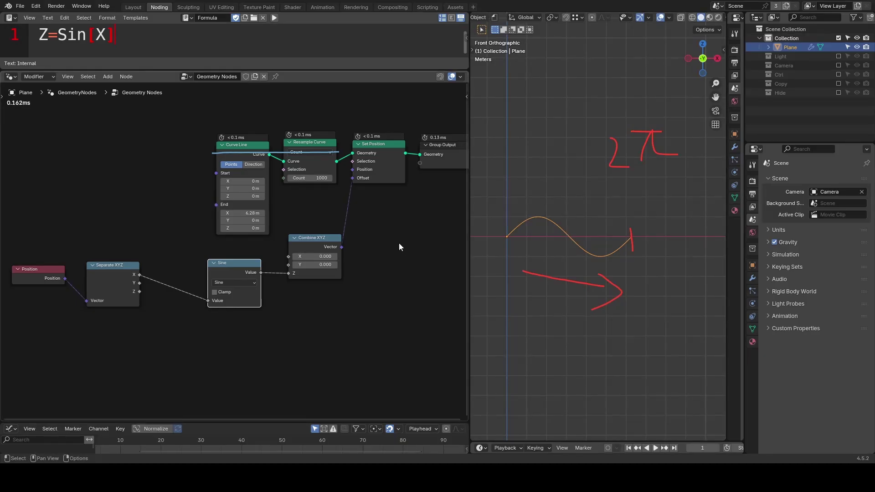
Annotate the node tree: circle the Position-to-Sine nodes and the Sine output, mark Separate XYZ's X output, and point an arrow at Curve Line's End.
double_click(101, 35)
click(133, 37)
key(d)
mouse_move(200, 292)
mouse_down()
mouse_move(68, 232)
mouse_move(13, 288)
mouse_move(191, 348)
mouse_move(227, 296)
mouse_up()
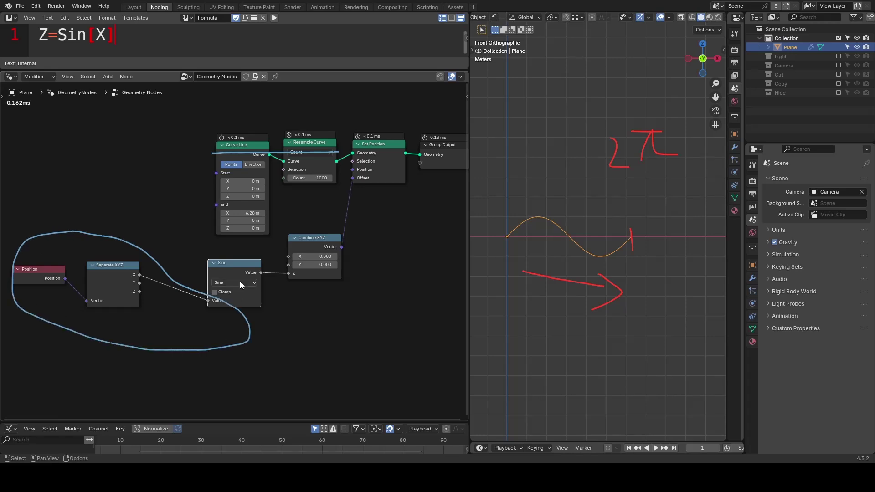
drag(276, 276, 273, 259)
drag(161, 242, 157, 262)
drag(152, 258, 166, 260)
drag(126, 277, 153, 280)
mouse_move(187, 210)
mouse_down()
mouse_move(204, 210)
mouse_move(196, 215)
mouse_up()
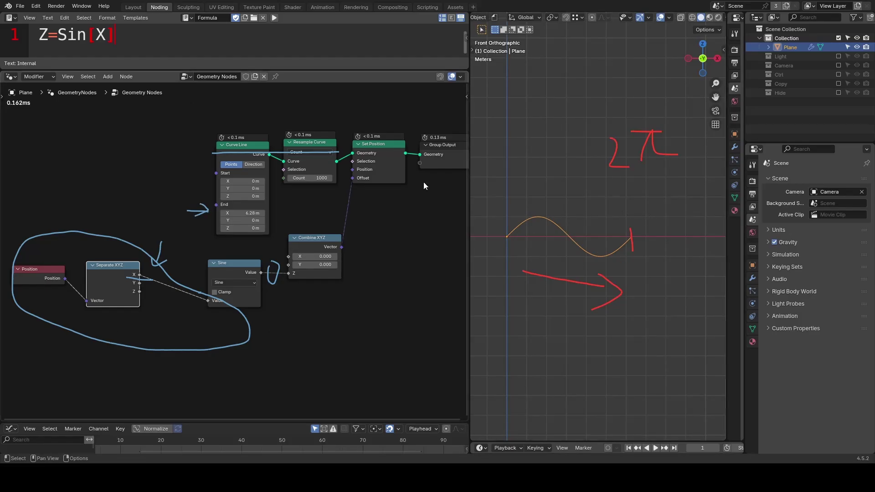
Set the Curve Line's End X to 1 m and draw a downward arrow above the shortened curve's end.
click(250, 214)
text(1)
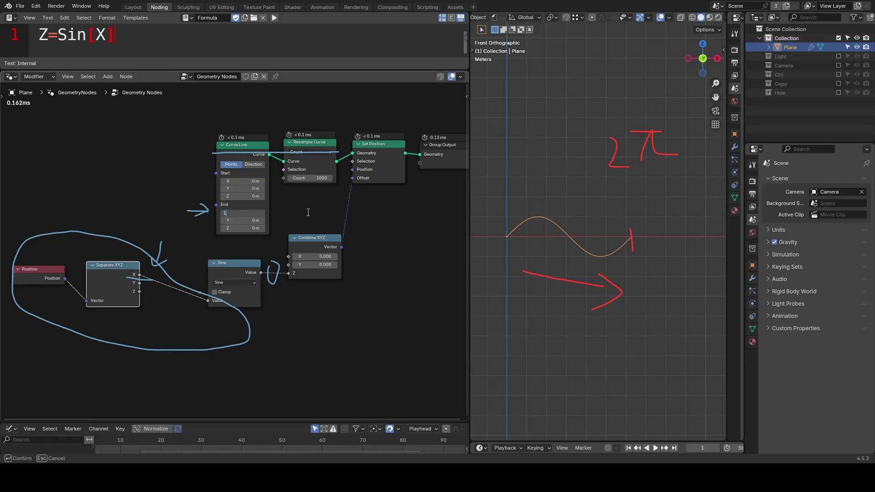
key(Return)
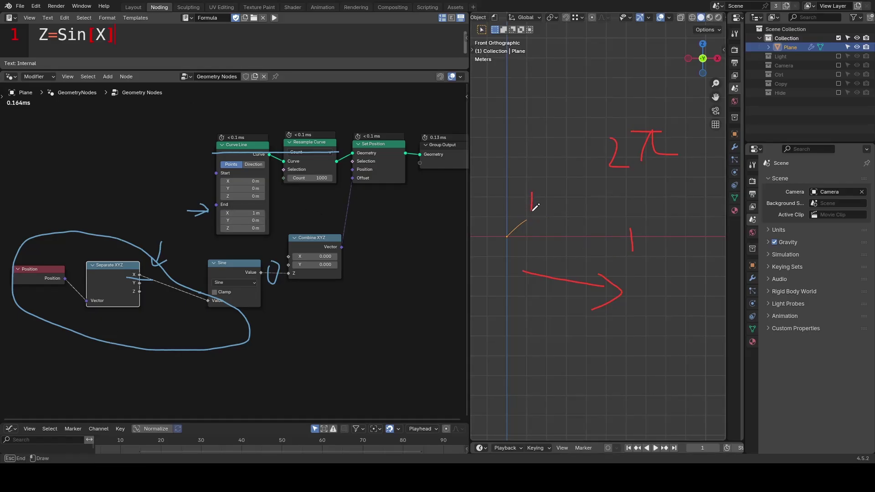
drag(531, 192, 538, 210)
scroll(540, 234, up, 4)
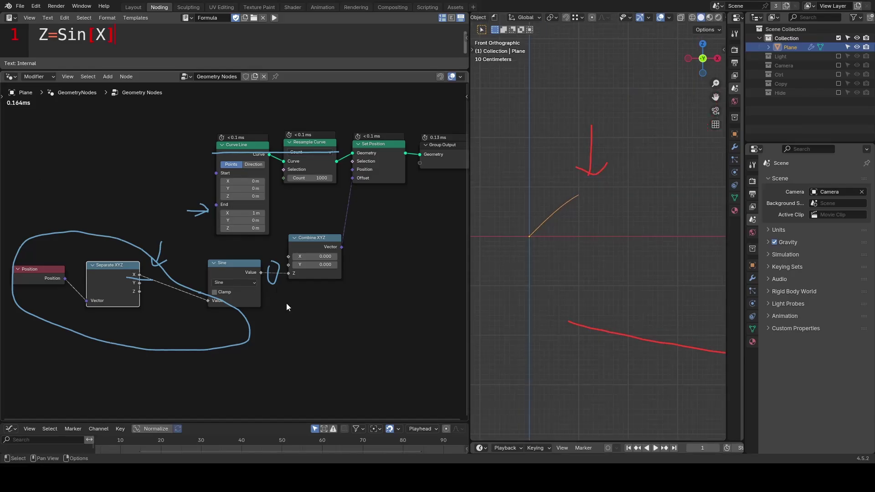
Erase annotation strokes around the lower nodes and insert a Multiply math node between Separate XYZ and Sine.
mouse_move(287, 303)
right_down()
mouse_move(156, 274)
mouse_move(125, 318)
mouse_move(168, 324)
right_up()
key(shift+a)
text(mult)
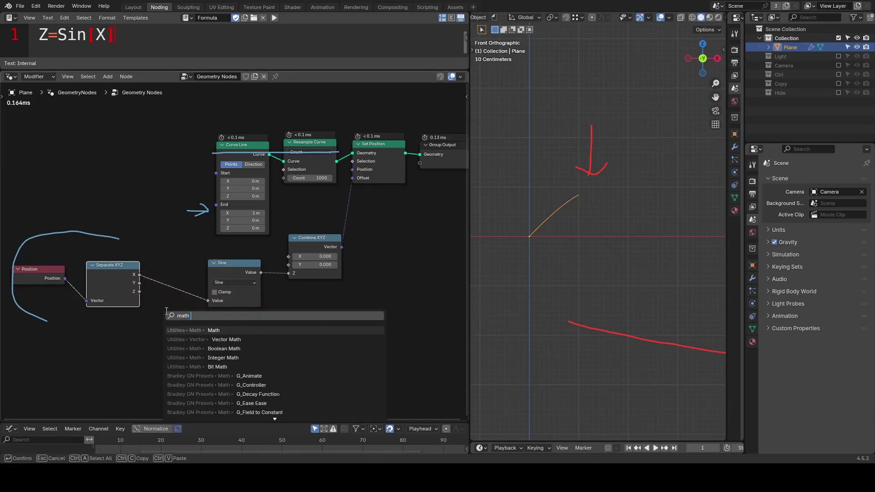
key(Return)
click(157, 263)
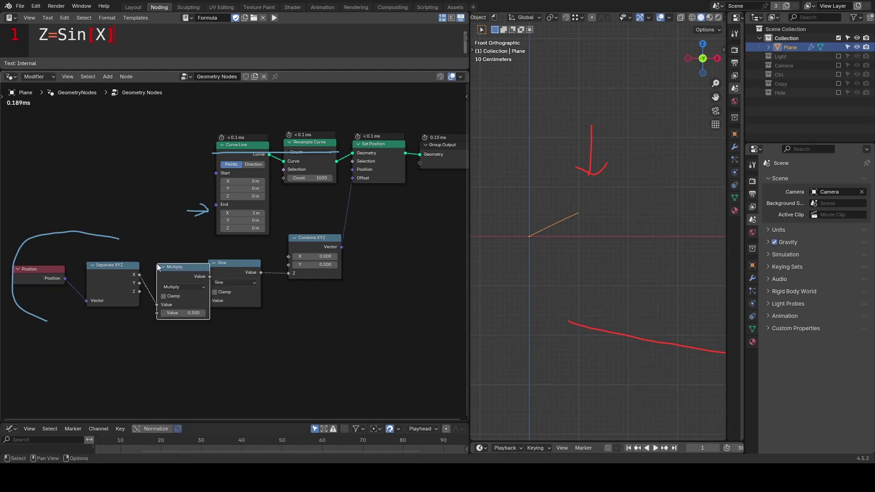
Set the Multiply node's second value to tau.
scroll(157, 263, up, 1)
click(159, 329)
text(tau)
key(Return)
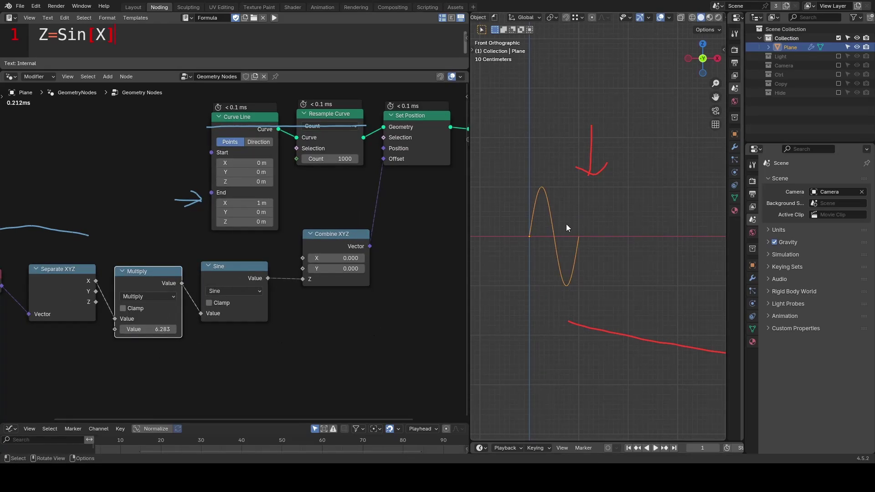
scroll(582, 210, down, 2)
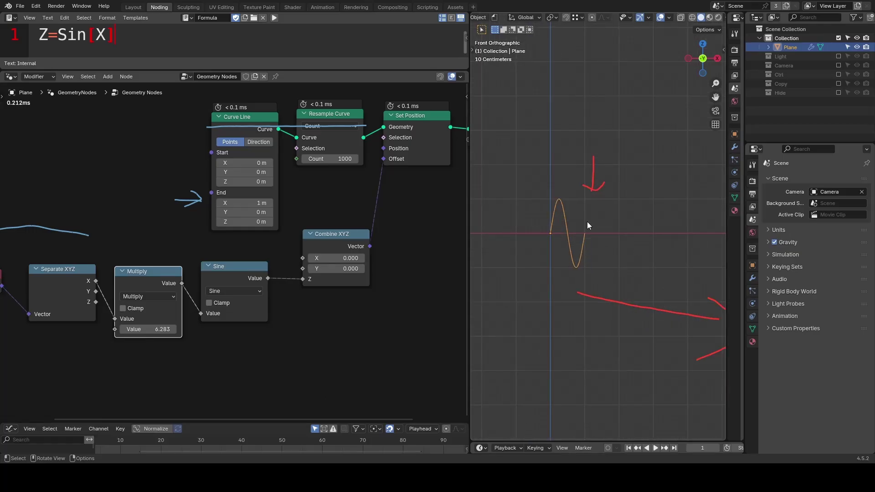
scroll(578, 223, down, 3)
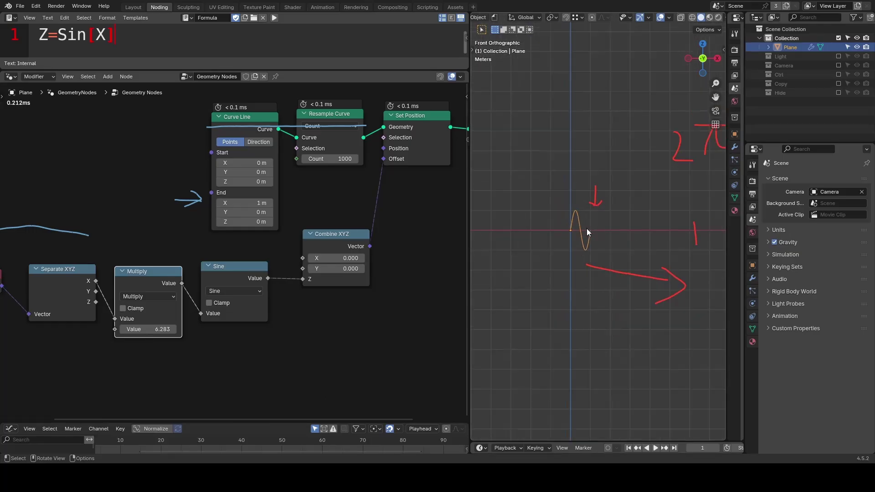
Extend the formula to Z=Sin[X * Freq].
click(104, 36)
text(* F)
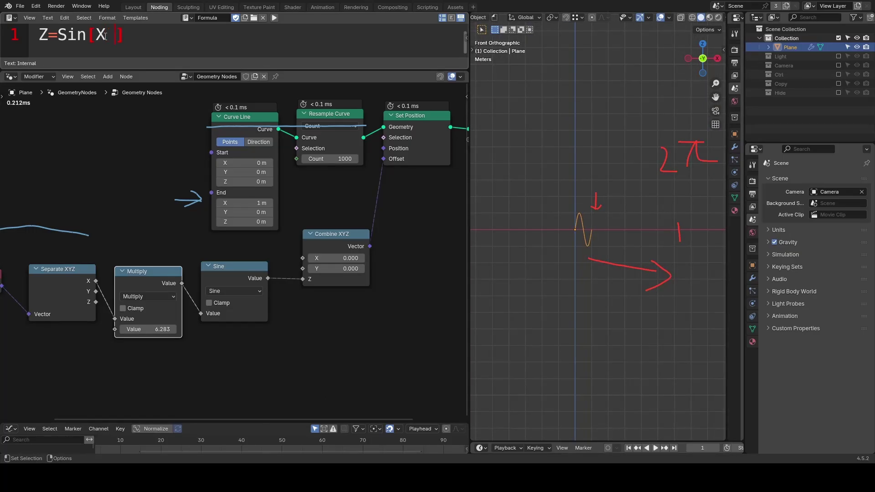
text(req)
click(138, 127)
Set the Curve Line's End X back to tau.
double_click(245, 203)
text(tau)
key(Return)
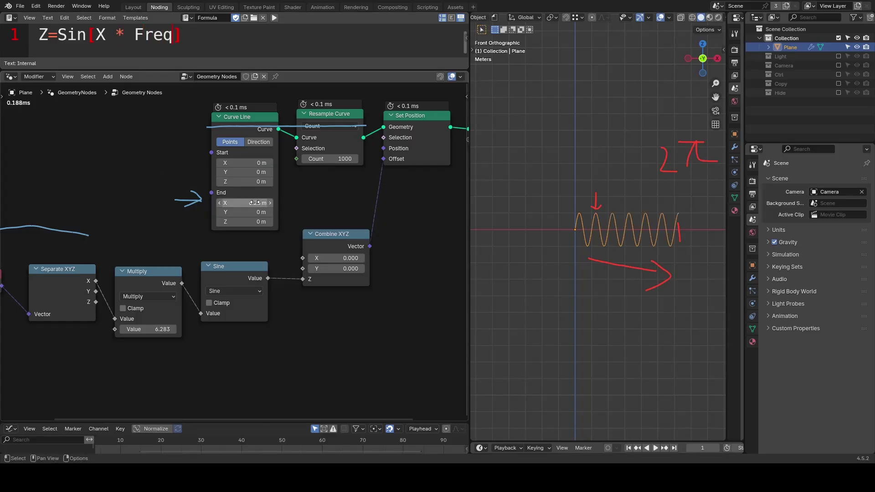
Draw downward annotation arrows above the remaining peaks of the repeated sine wave.
shift+middle_drag(686, 230, 681, 229)
scroll(679, 228, up, 3)
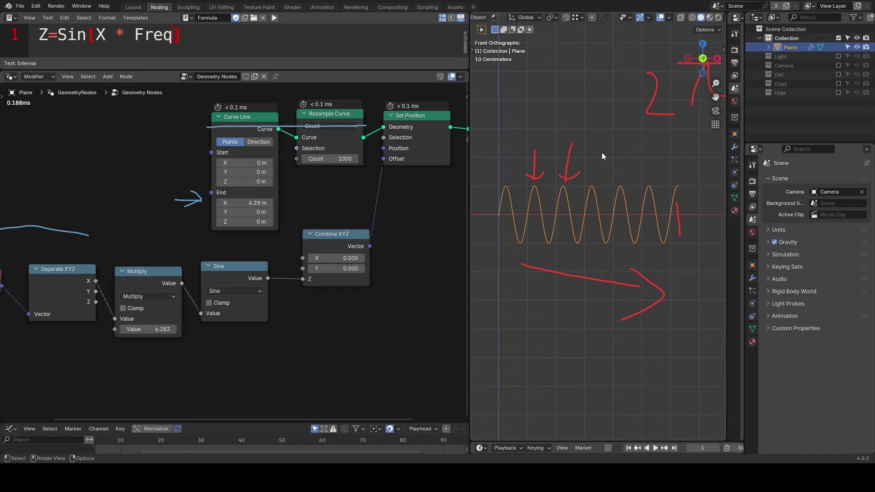
drag(602, 153, 599, 180)
drag(591, 174, 627, 172)
drag(619, 172, 642, 165)
Set the Multiply node's second value to 1, then detach the node and place it above the chain.
click(156, 330)
text(1)
key(Return)
alt+drag(148, 271, 120, 111)
Insert an Add math node between Separate XYZ and Sine.
key(shift+a)
text(add)
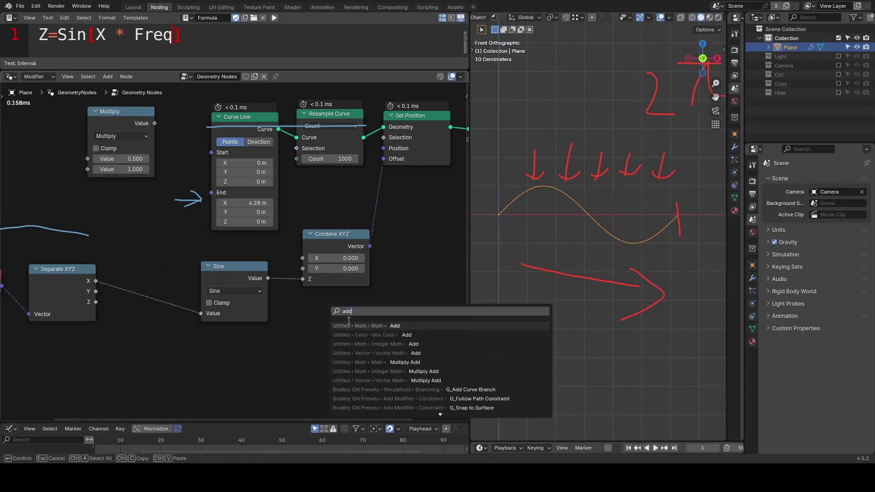
key(Return)
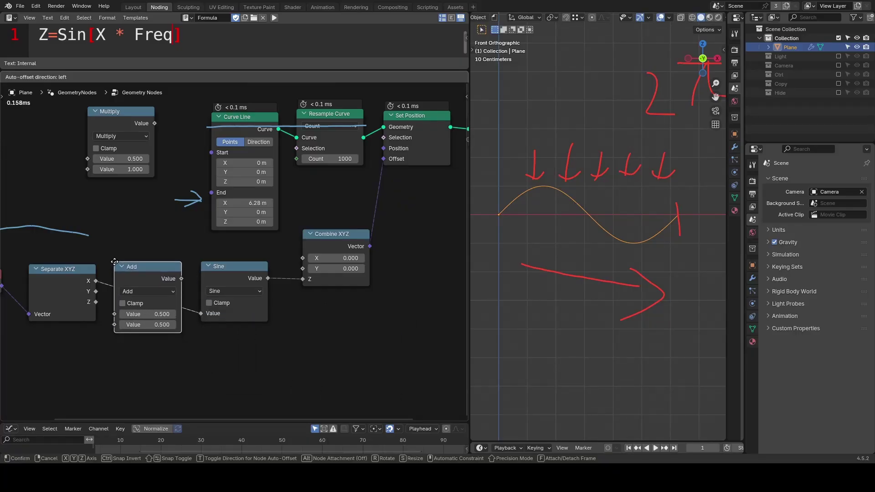
click(115, 263)
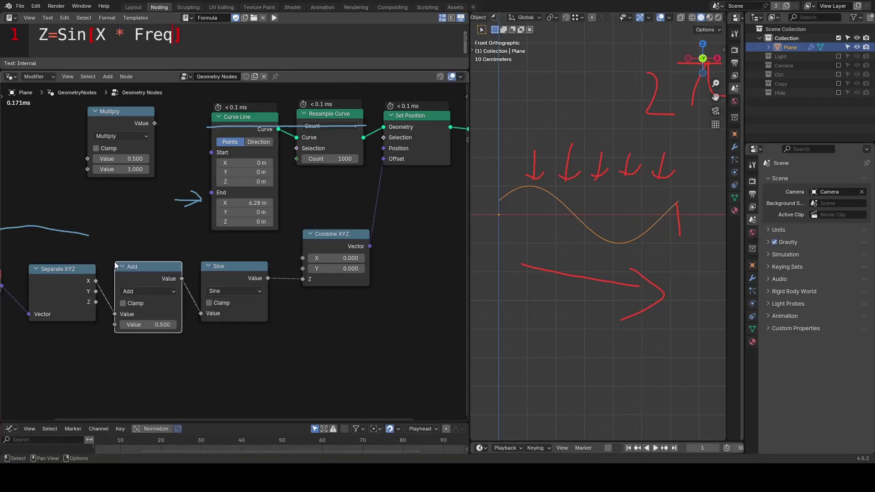
scroll(614, 229, down, 2)
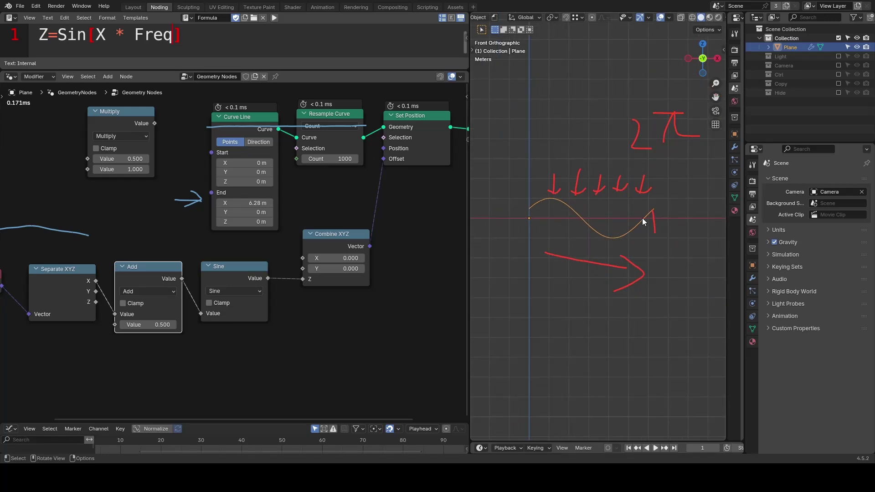
Annotate the end of the shifted curve with a small mark and an arrow pointing towards the origin.
drag(642, 219, 644, 223)
key(Escape)
drag(655, 235, 663, 245)
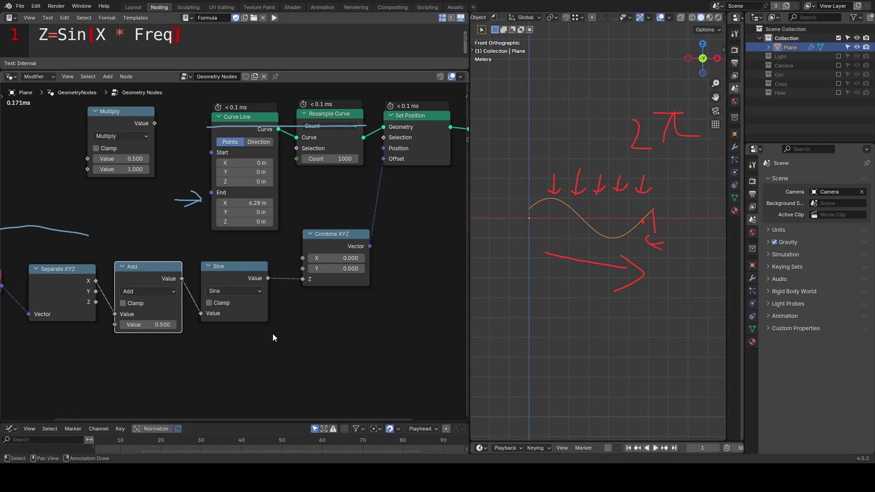
Lower the Add node's value to -0.410 and enclose the node in a frame labelled Phase.
drag(144, 329, 117, 329)
key(ctrl+j)
key(F2)
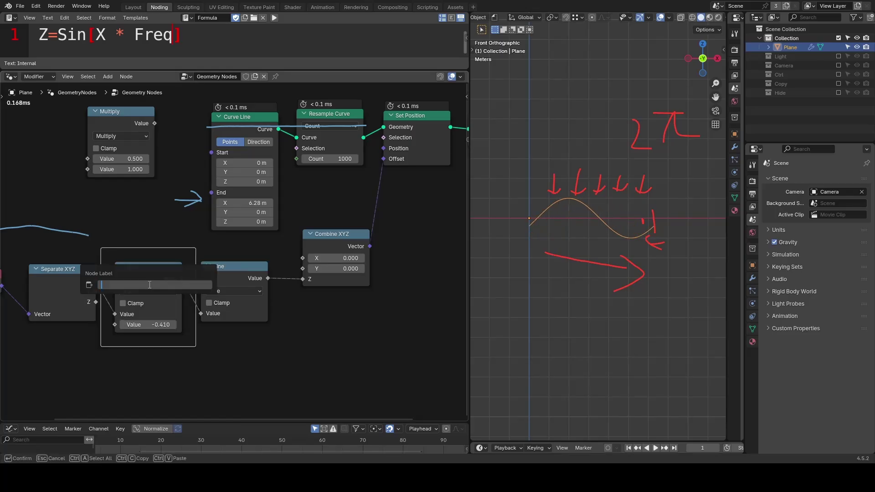
text(Phase)
key(Return)
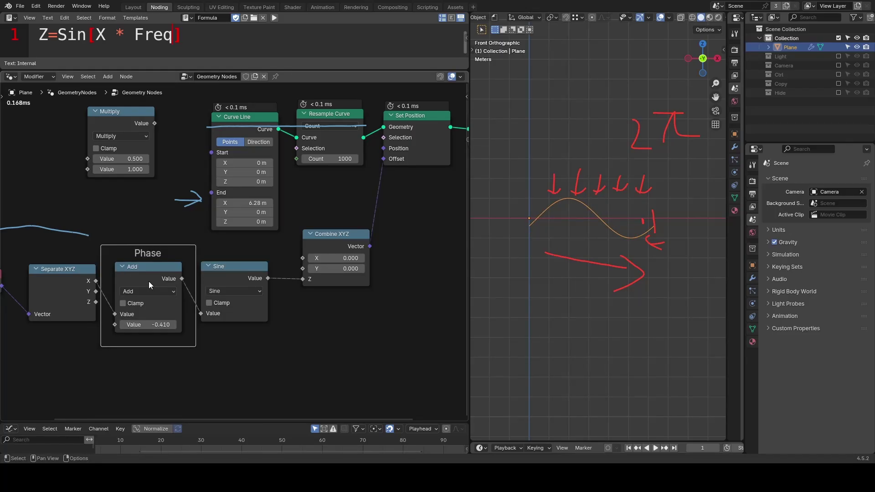
Write the annotation 2π below the Phase frame and reset the Add node's value to 0.
mouse_move(155, 325)
mouse_down()
mouse_move(233, 325)
mouse_move(261, 365)
mouse_move(234, 365)
mouse_move(254, 374)
mouse_move(258, 353)
mouse_move(278, 368)
mouse_up()
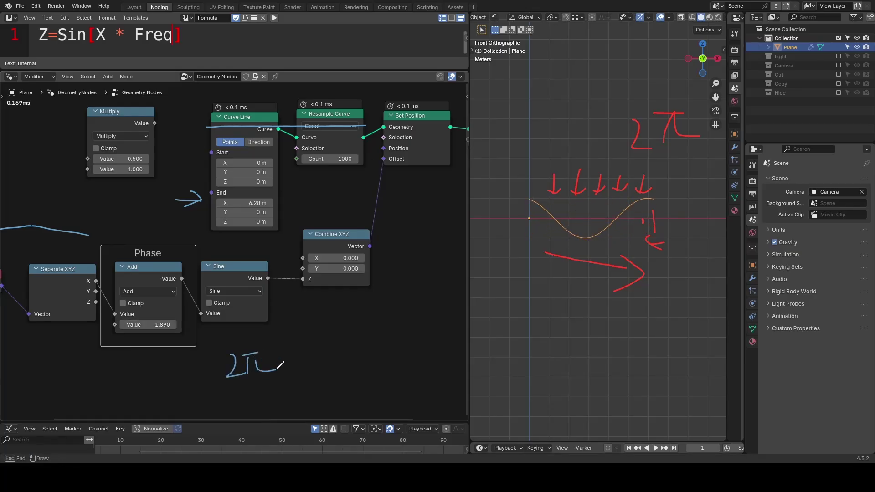
click(151, 325)
key(Return)
Erase the red arrows and tick marks drawn around the sine curve.
scroll(640, 207, down, 1)
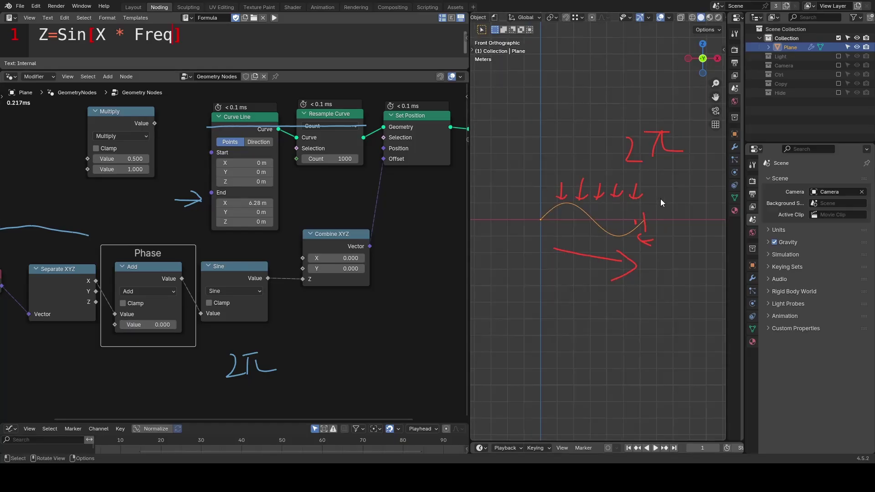
mouse_move(661, 199)
right_down()
mouse_move(559, 205)
mouse_move(644, 220)
mouse_move(664, 267)
mouse_move(645, 219)
right_up()
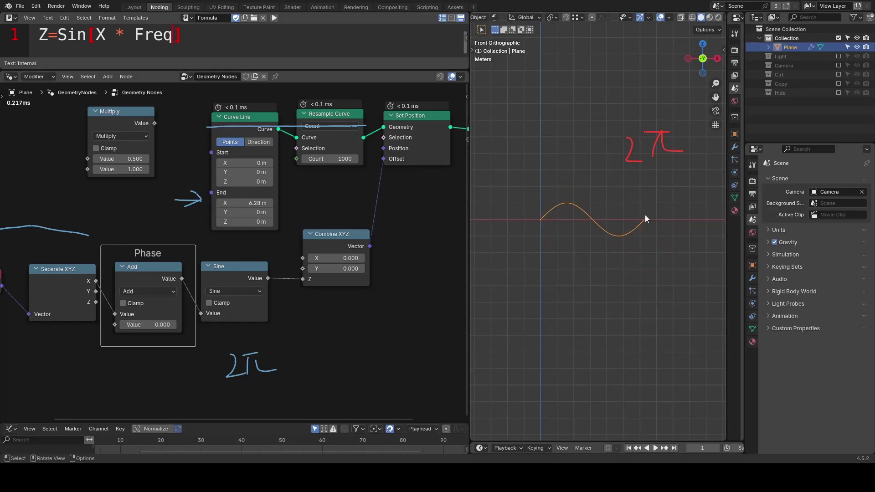
Set the Phase frame's Add value to tau and nudge it down to 6.223.
click(141, 325)
text(tau)
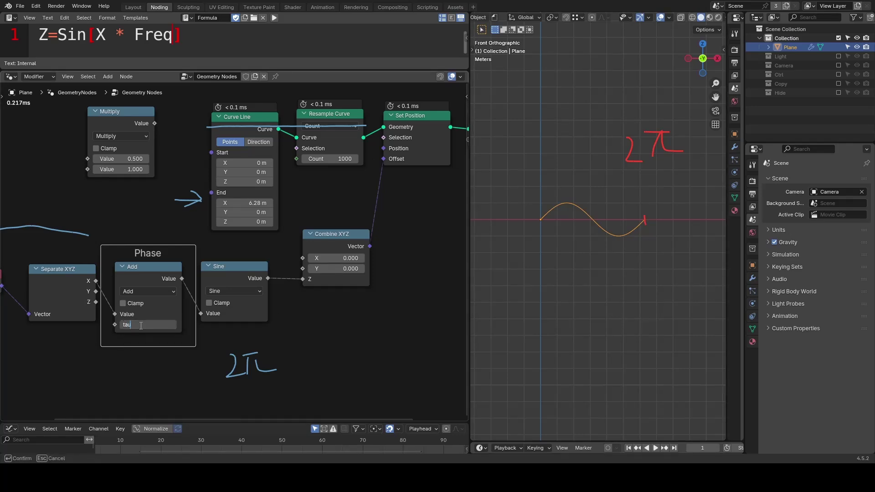
key(Return)
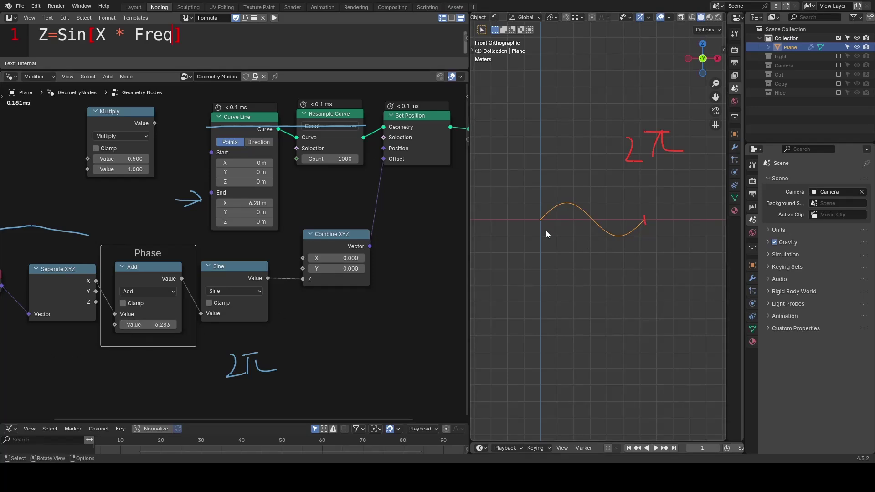
drag(151, 325, 155, 326)
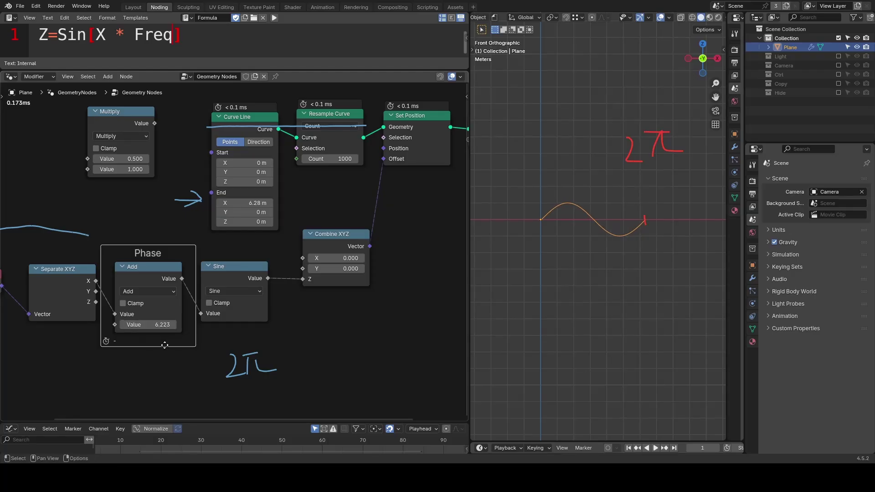
Duplicate the Phase, Sine, Combine XYZ and Set Position nodes with their incoming links and place the copies below the originals.
scroll(276, 209, down, 5)
mouse_move(225, 202)
right_down()
mouse_move(89, 252)
mouse_move(364, 261)
right_up()
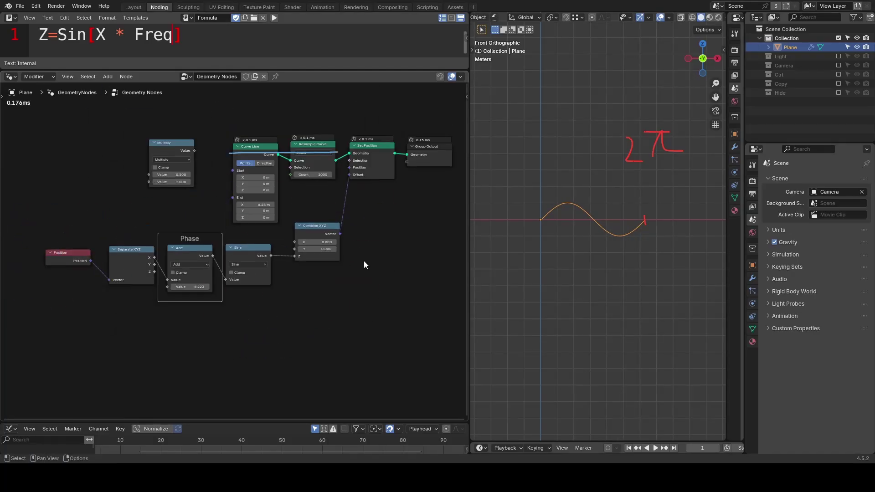
click(370, 159)
shift+drag(367, 233, 205, 294)
key(ctrl+shift+d)
click(326, 363)
Insert a Join Geometry node before the Group Output and connect the duplicated Set Position node to it.
middle_drag(429, 155, 320, 147)
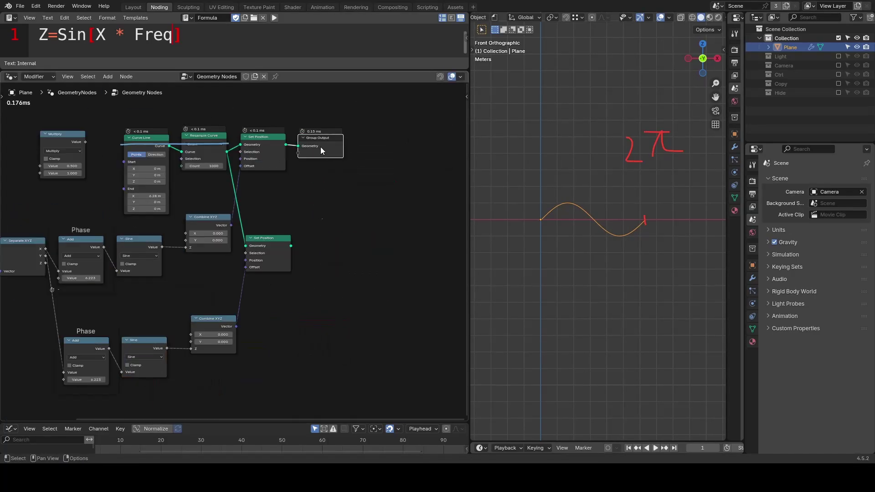
drag(320, 147, 408, 147)
key(shift+a)
text(join)
key(Return)
click(348, 146)
alt+right_drag(298, 232, 320, 157)
middle_drag(277, 288, 392, 239)
Reset the Add values in both Phase frames to 0 and switch the duplicated Sine node to Cosine.
scroll(392, 239, up, 2)
key(BackSpace)
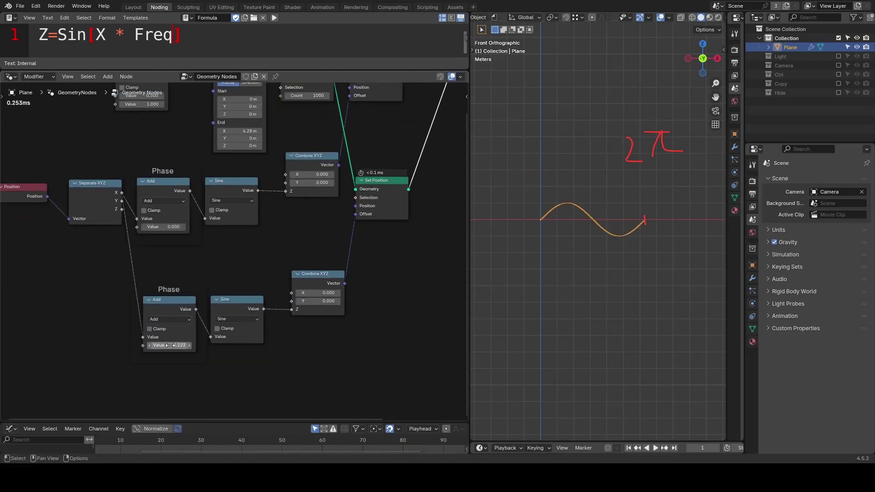
key(BackSpace)
click(234, 318)
click(403, 348)
scroll(574, 207, up, 2)
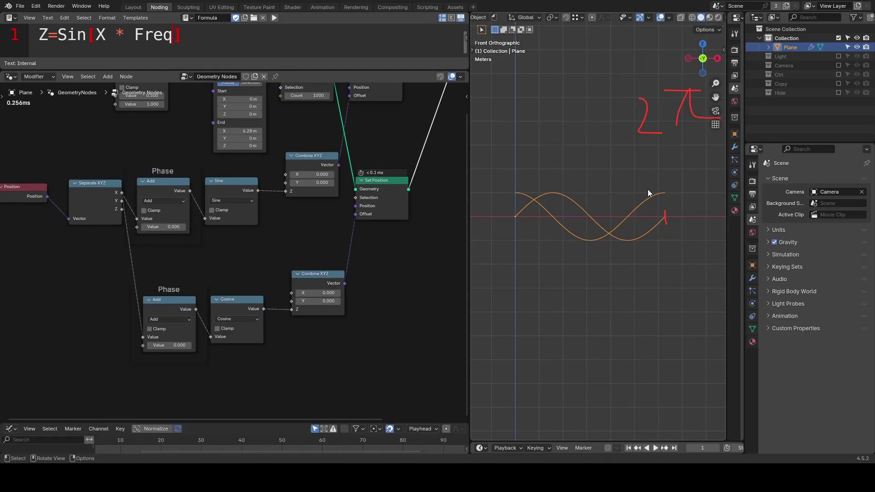
Label the curve starts S and C in red and annotate the shift with an arrow towards the origin and π/2.
mouse_move(511, 218)
mouse_down()
mouse_move(520, 218)
mouse_move(496, 235)
mouse_up()
drag(511, 194, 502, 201)
mouse_move(558, 160)
mouse_down()
mouse_move(527, 160)
mouse_move(537, 172)
mouse_up()
drag(492, 81, 498, 98)
drag(555, 64, 508, 126)
drag(549, 101, 557, 108)
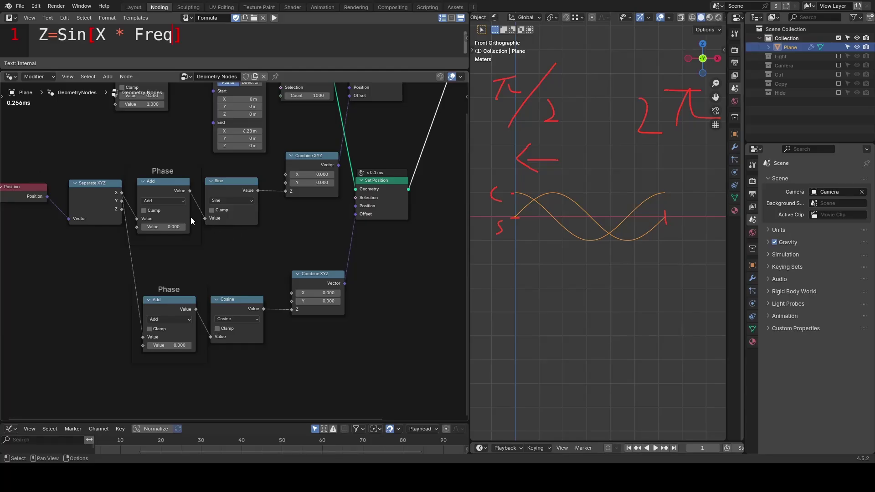
Set the sine branch's Phase value to pi/2 and sketch a blue arrow from it down towards the cosine branch.
click(164, 226)
text(pi/2)
key(Return)
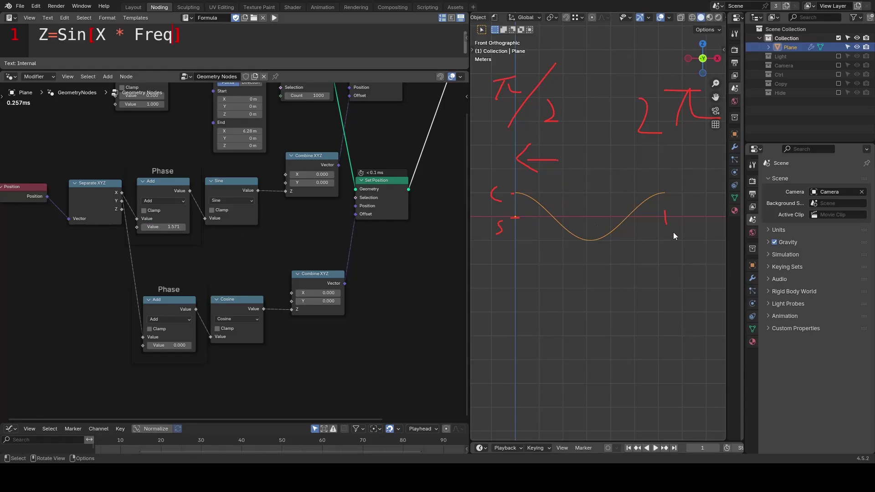
drag(273, 209, 291, 245)
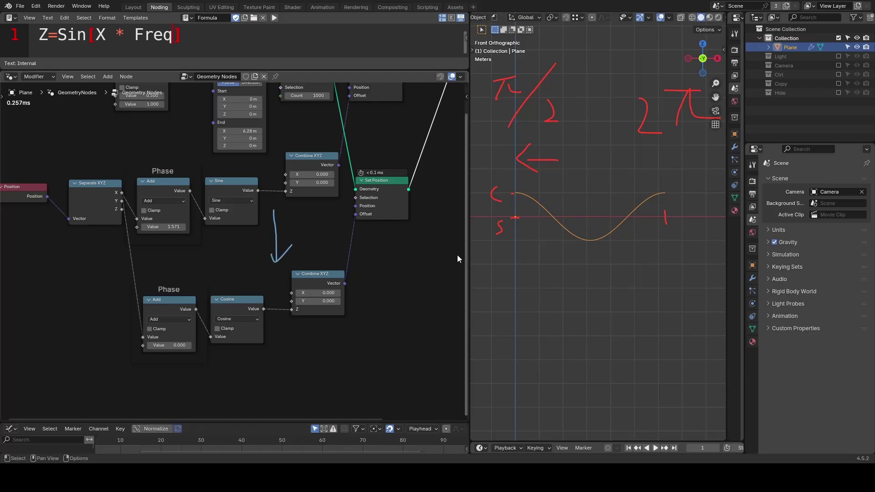
Undo the blue arrow and delete the duplicated cosine branch together with the Join Geometry node.
scroll(378, 264, down, 1)
key(ctrl+z)
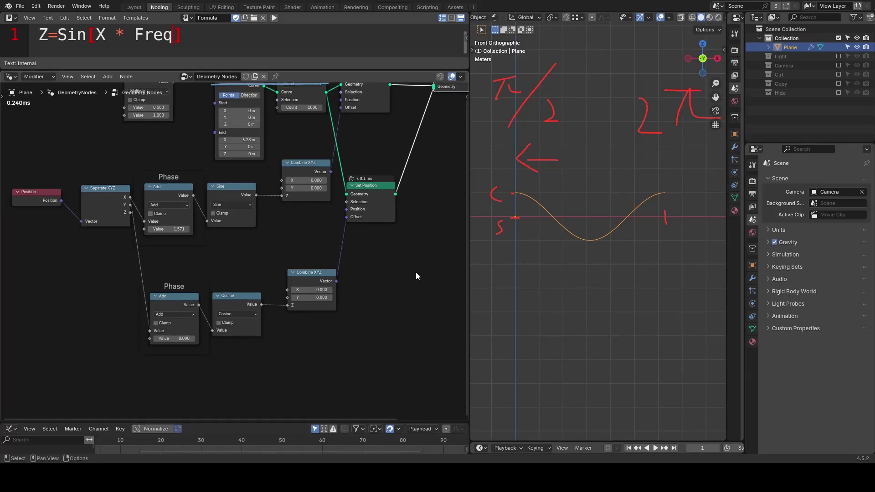
shift+drag(182, 360, 327, 273)
key(ctrl+x)
middle_drag(447, 85, 439, 117)
key(ctrl+x)
Move the Position and Separate XYZ nodes further back and insert the Multiply node between Separate XYZ and the Phase Add node.
scroll(319, 251, down, 1)
middle_drag(155, 257, 324, 289)
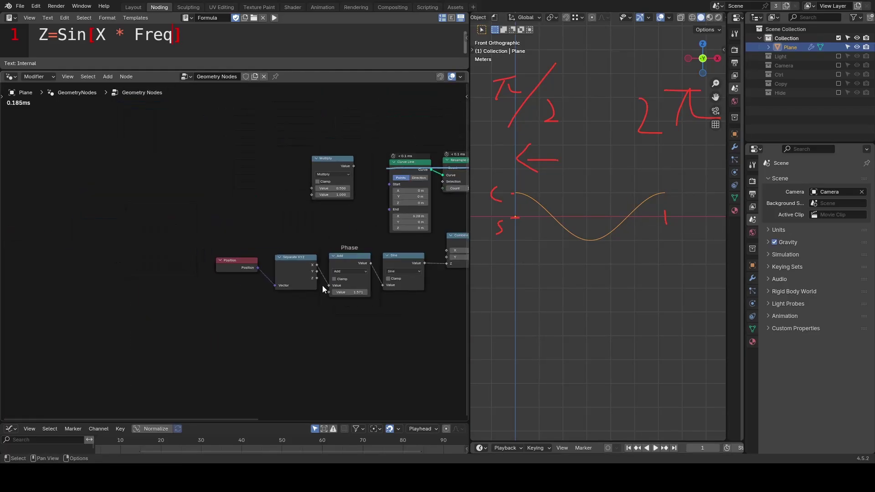
drag(319, 294, 228, 255)
key(g)
key(x)
click(175, 228)
drag(326, 167, 256, 261)
Enclose the Multiply node in a frame labelled Freq.
key(ctrl+j)
key(F2)
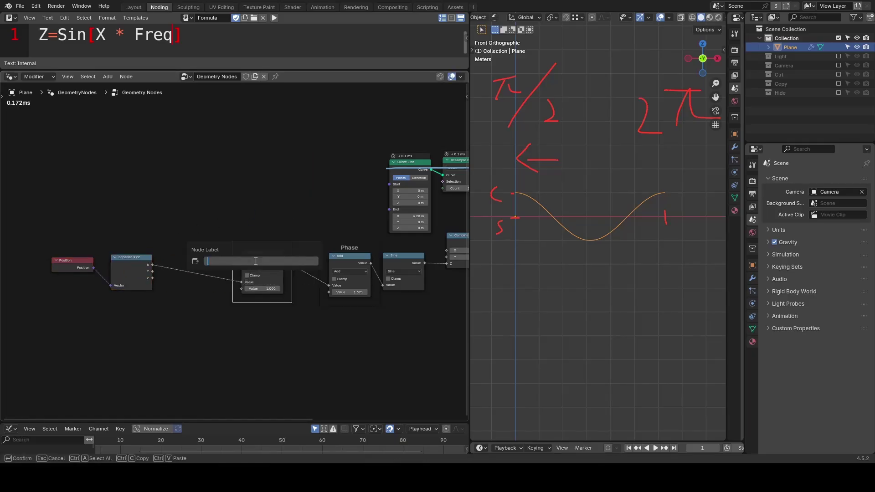
text(Freq)
key(Return)
Insert a copy of the Phase Add node before the Multiply node and enclose it in a frame labelled Relative Phase.
drag(354, 258, 198, 255)
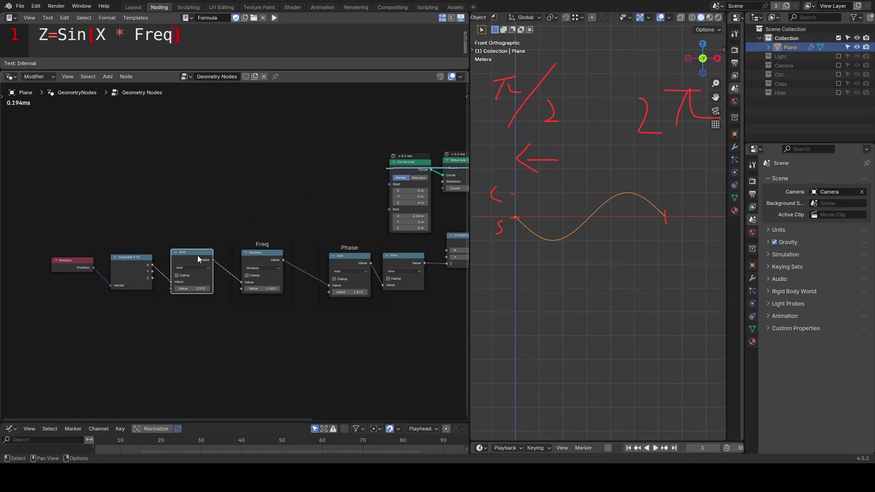
key(ctrl+j)
key(F2)
text(Re)
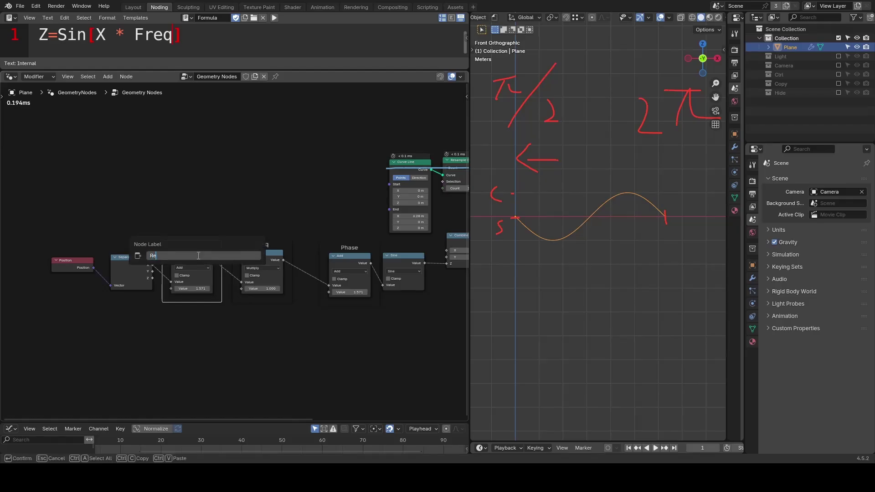
text(lative Phase)
key(Return)
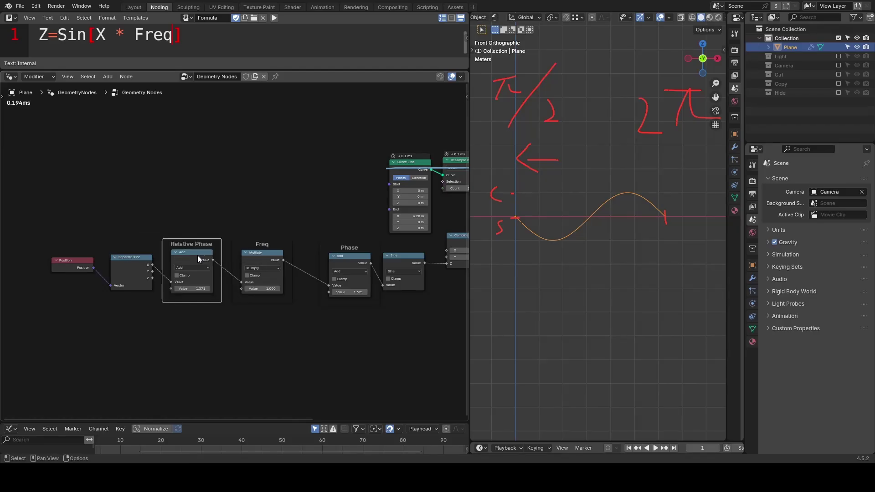
Draw a blue stroke from the Separate XYZ node below the Relative Phase frame and a small arrow above the Freq frame.
scroll(198, 255, up, 2)
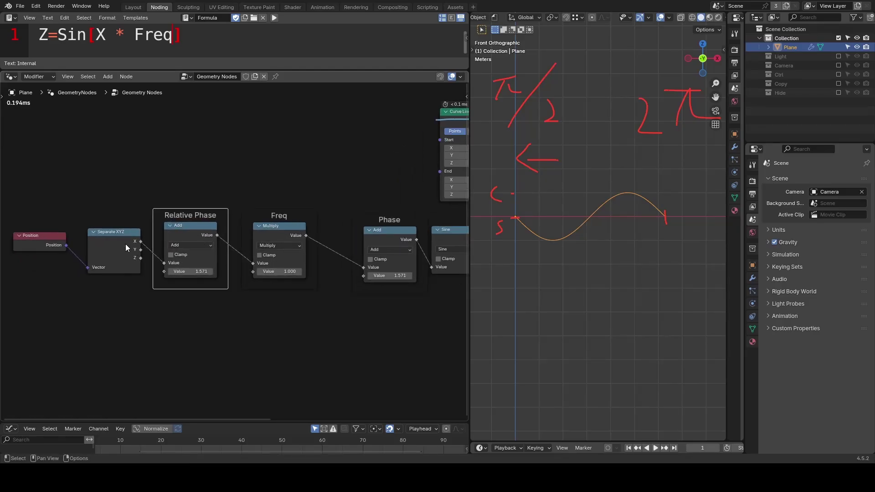
mouse_move(125, 244)
mouse_down()
mouse_move(165, 297)
mouse_move(202, 294)
mouse_up()
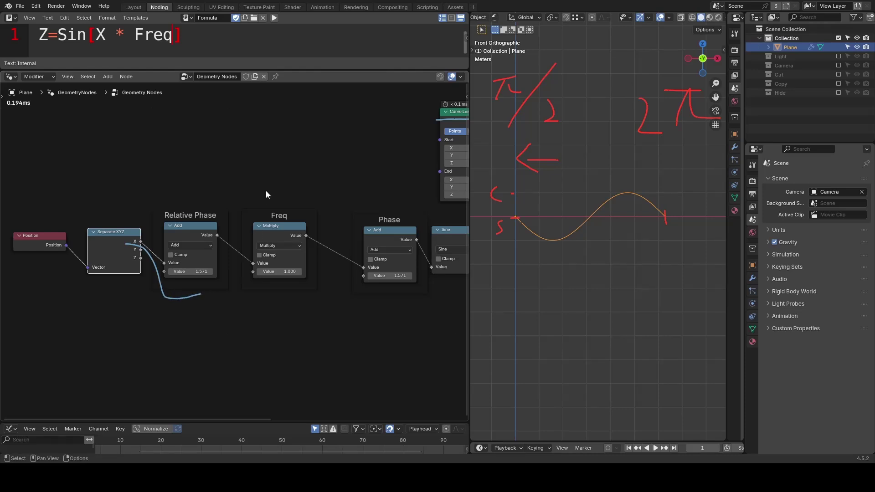
drag(262, 191, 285, 193)
Raise the Freq Multiply value to 4.800 and relabel the Phase frame as Constant Phase.
drag(281, 272, 410, 271)
middle_drag(339, 319, 311, 313)
click(355, 209)
key(F2)
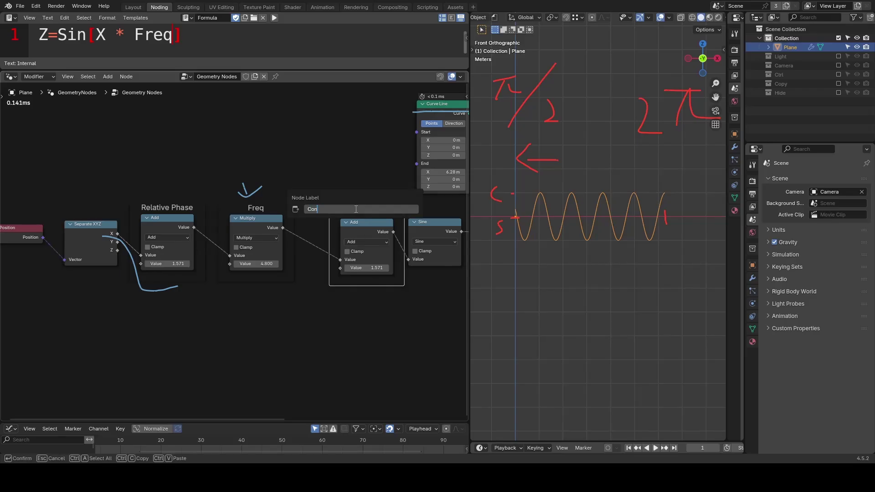
key(Return)
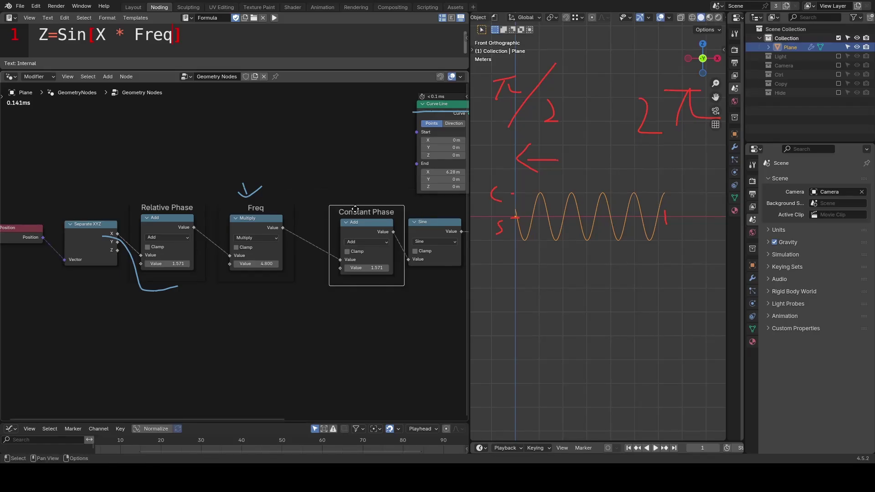
Try shifting the Constant Phase value, and set both the Constant Phase and Relative Phase values to 0.
mouse_move(373, 273)
mouse_down()
mouse_move(447, 273)
mouse_move(364, 271)
mouse_up()
click(364, 271)
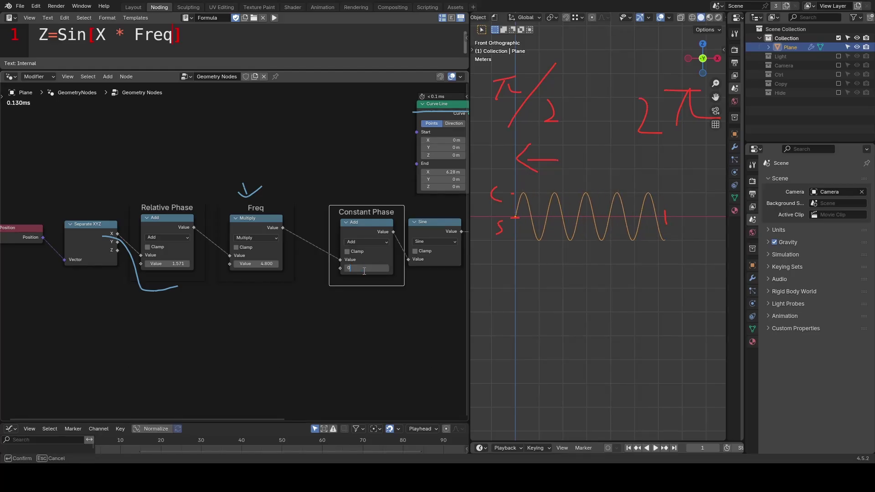
key(Return)
click(181, 263)
text(0)
key(Return)
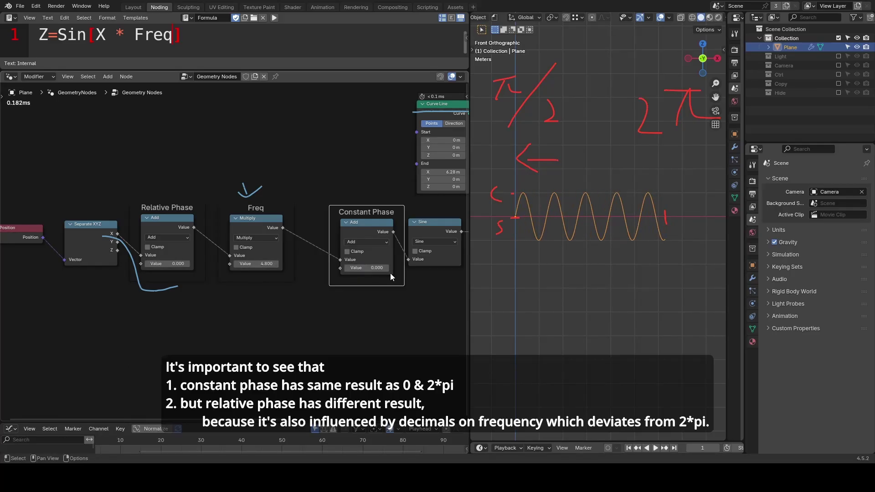
Set the Constant Phase frame's Add value to tau.
click(387, 269)
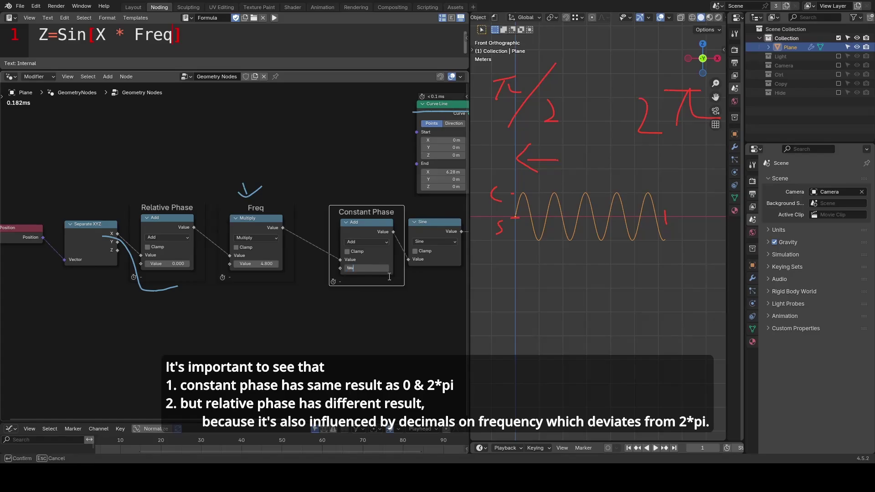
text(tau)
key(Return)
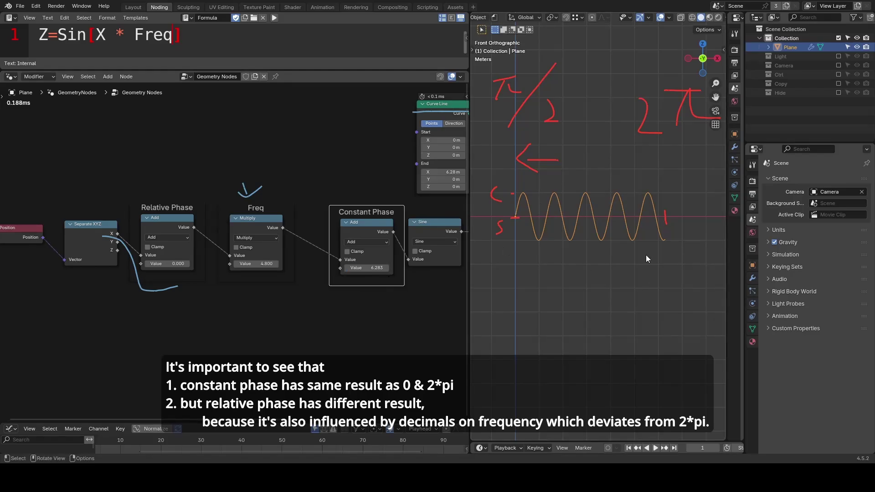
Set the Relative Phase value to tau and mark the curve's shift with a red arrow below its start.
click(168, 264)
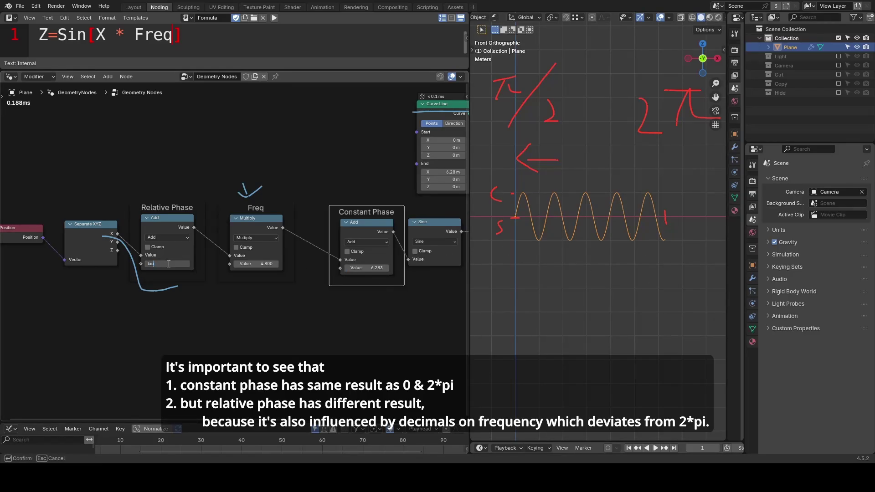
text(tau)
key(Return)
drag(509, 260, 525, 268)
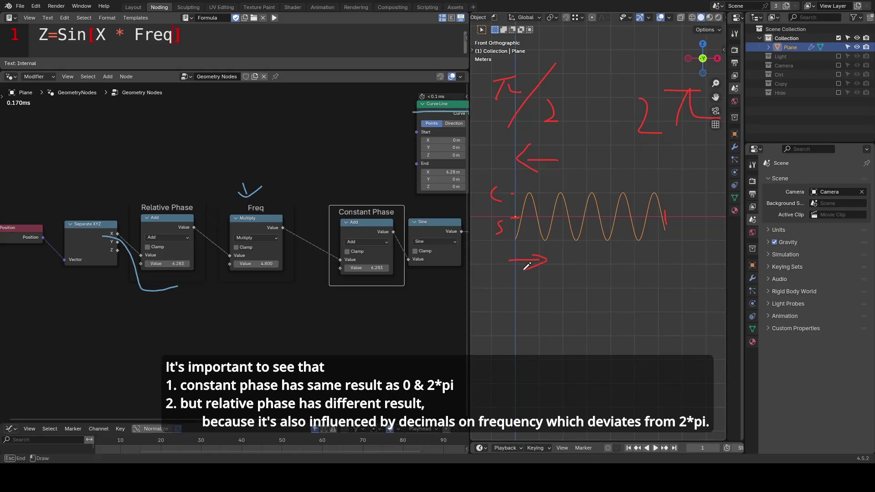
Reset the Relative Phase value to 0 and underline the Multiply value in the Freq frame in blue.
click(167, 263)
text(0)
key(Return)
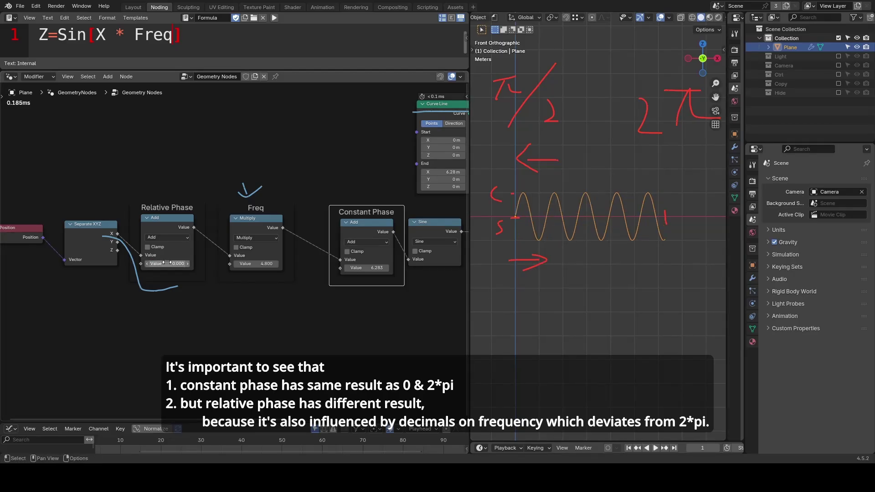
click(242, 271)
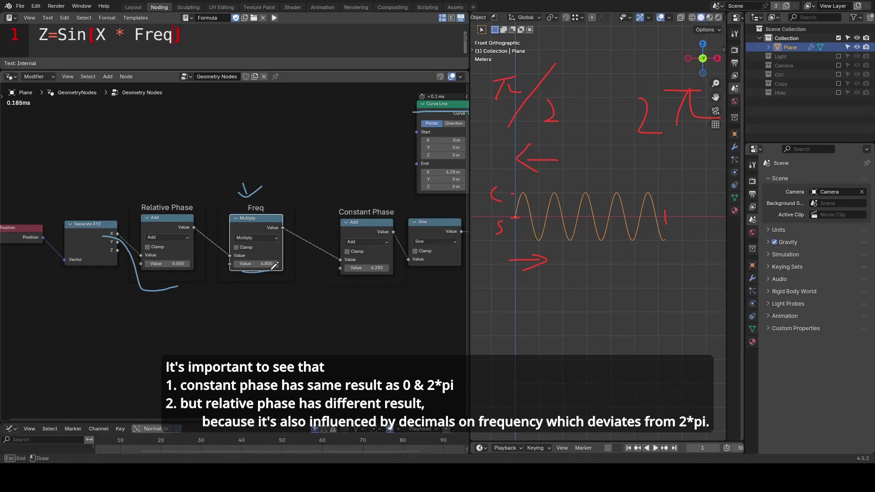
drag(242, 272, 283, 269)
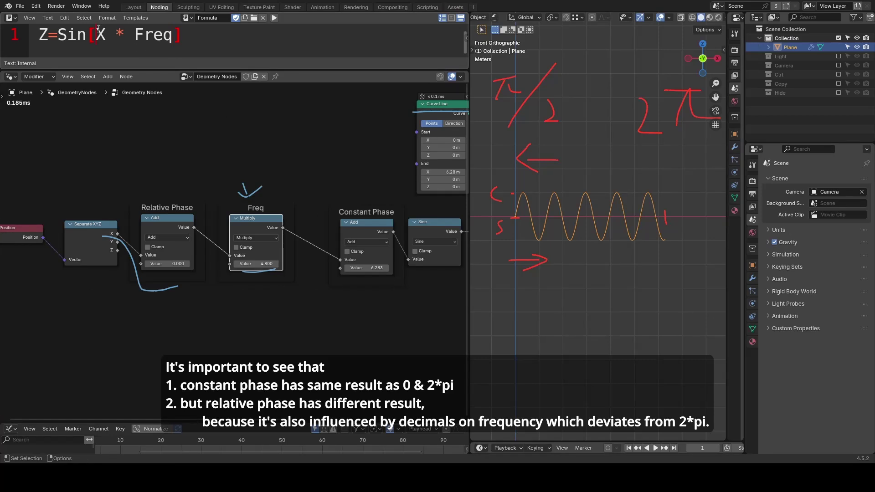
Extend the formula text with both phases so it reads Z=Sin[(X+RP) * Freq+CP].
text(()
key(Right)
text(+RP) * Freq)
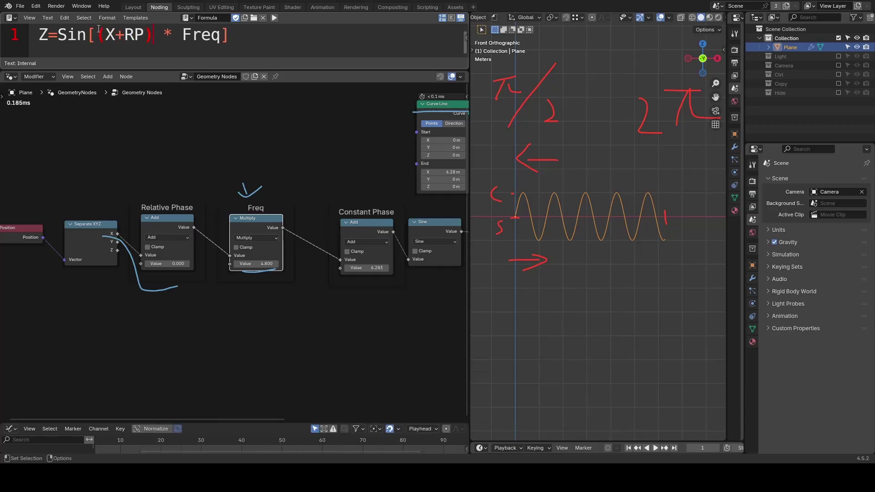
text(+CP)
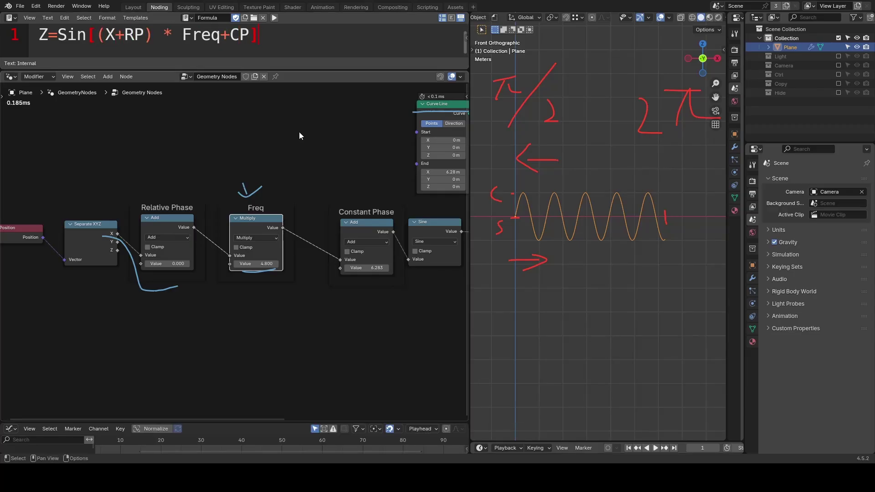
Pin the Geometry Nodes tree in the node editor and erase the red annotations around the curve.
key(Home)
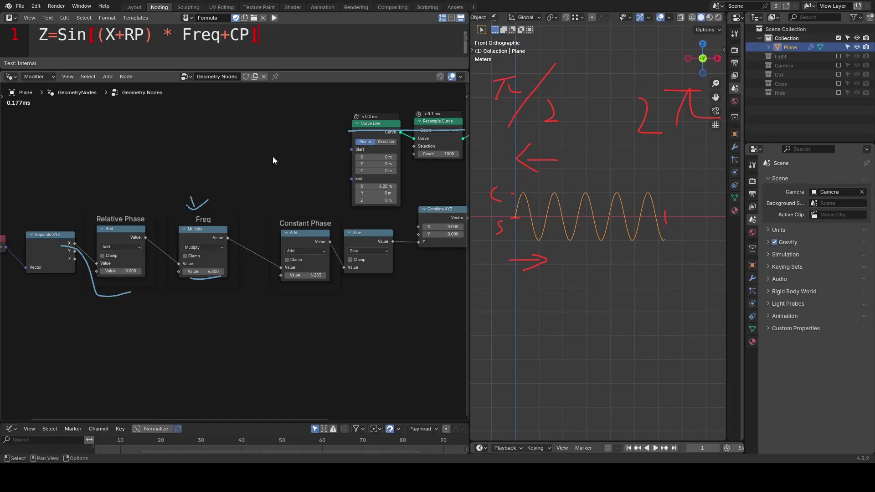
click(274, 77)
scroll(569, 156, down, 2)
mouse_move(569, 156)
right_down()
mouse_move(571, 211)
mouse_move(552, 109)
mouse_move(654, 170)
mouse_move(552, 252)
right_up()
Write the red annotations −1 below and +1 above the start of the sine curve.
drag(518, 258, 541, 277)
drag(508, 187, 521, 182)
drag(516, 173, 514, 193)
drag(545, 169, 542, 194)
Add a cube, move it along X to the negative side of the origin beside the curve, and reselect the Plane.
key(shift+a)
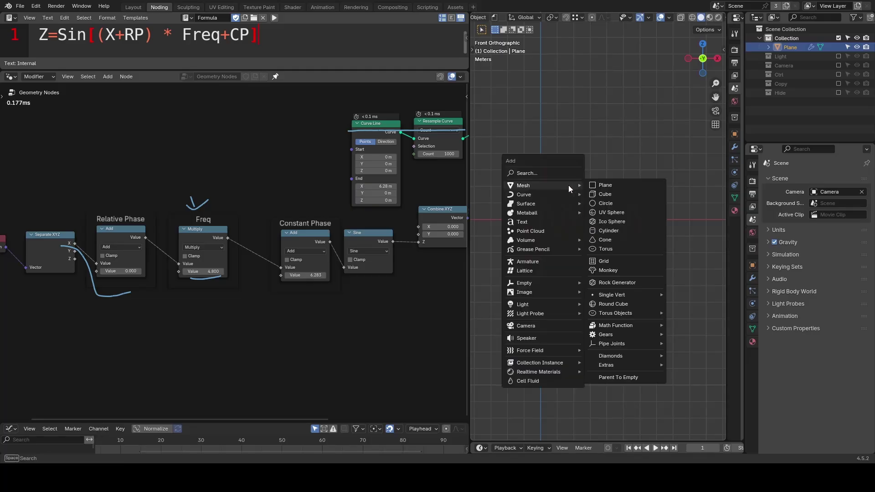
click(600, 193)
key(g)
key(x)
click(574, 204)
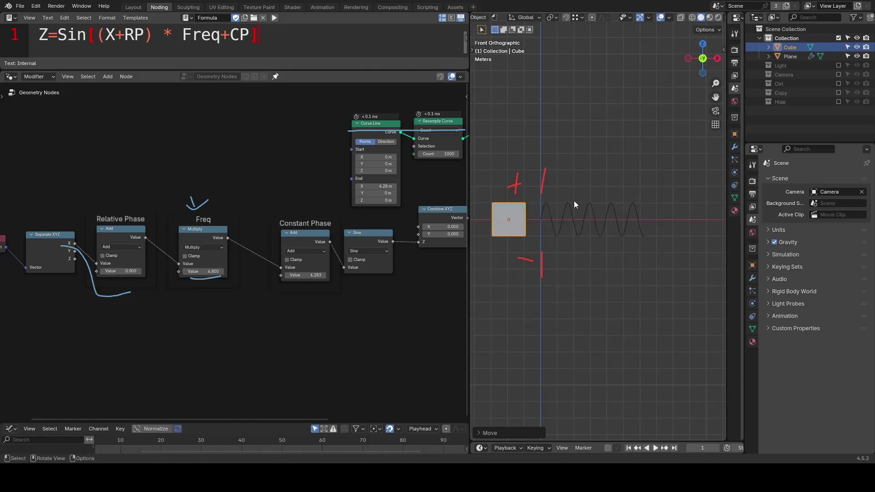
click(571, 215)
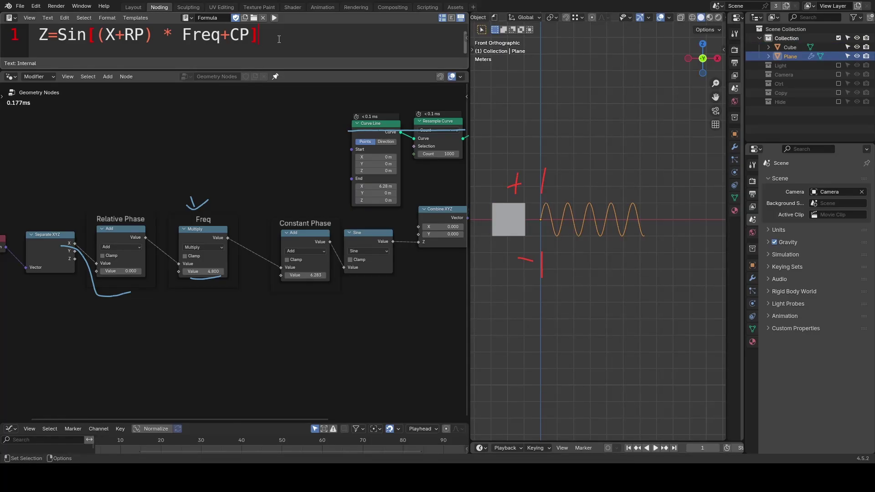
Append the amplitude factor to the formula text so it reads Z=Sin[(X+RP) * Freq+CP] * Amplitude.
text(Amplitude)
key(Return)
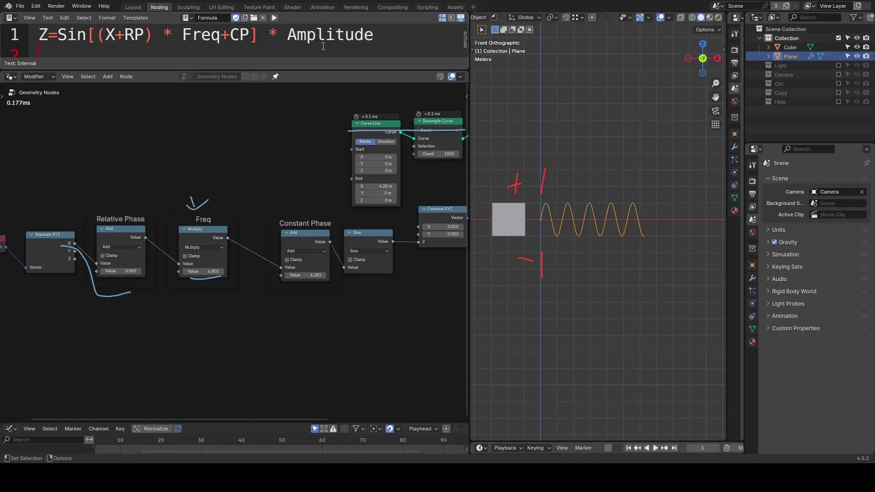
Draw a red downward arrow below the sine curve and a red upward arrow above it.
mouse_move(594, 250)
mouse_down()
mouse_move(600, 279)
mouse_move(608, 269)
mouse_up()
mouse_move(591, 146)
mouse_down()
mouse_move(593, 179)
mouse_move(581, 155)
mouse_move(588, 141)
mouse_up()
drag(588, 145, 609, 150)
Insert a copy of the Freq Multiply node after Sine, set its value to 1.3, and label its frame Amp.
shift+click(202, 238)
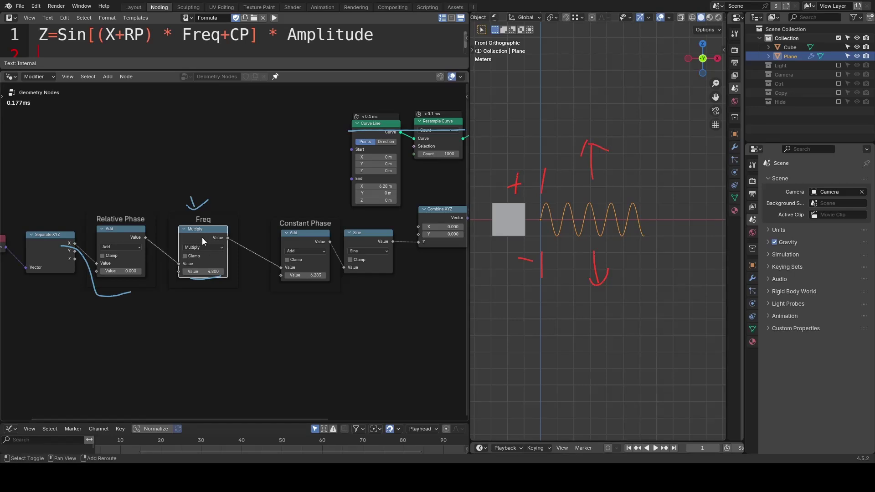
key(shift+d)
click(378, 238)
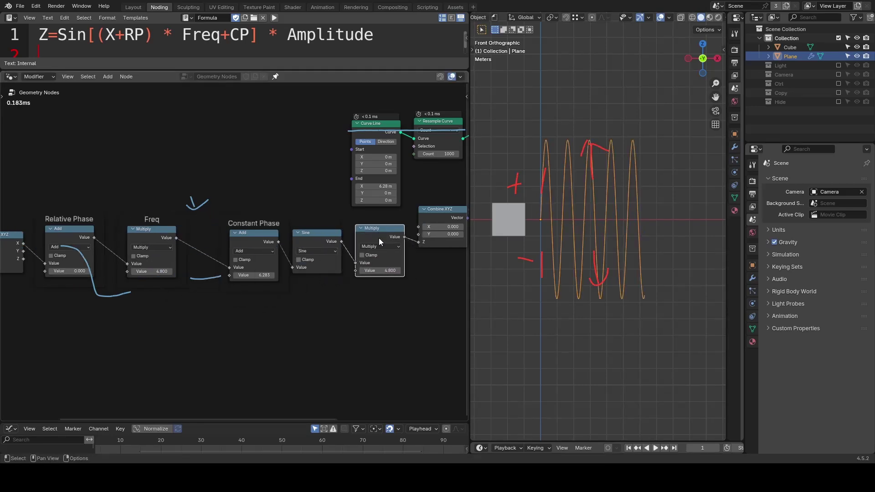
drag(391, 271, 383, 241)
key(F2)
text(A)
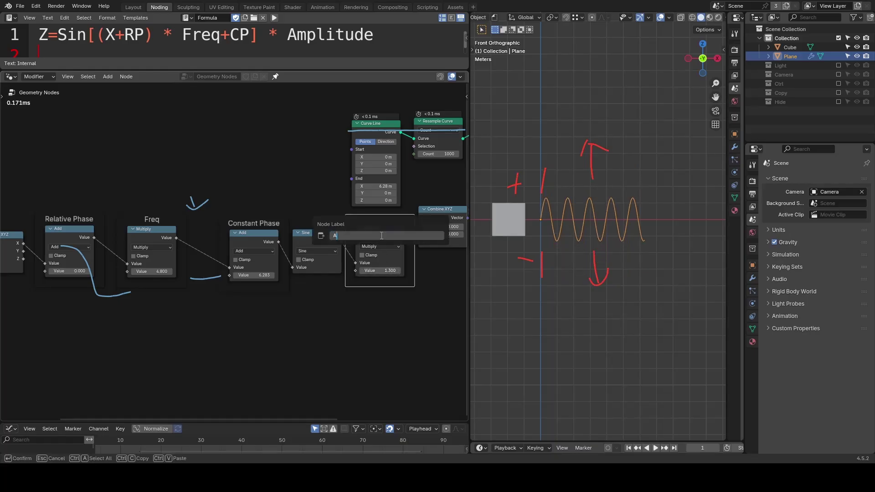
text(mp)
key(Return)
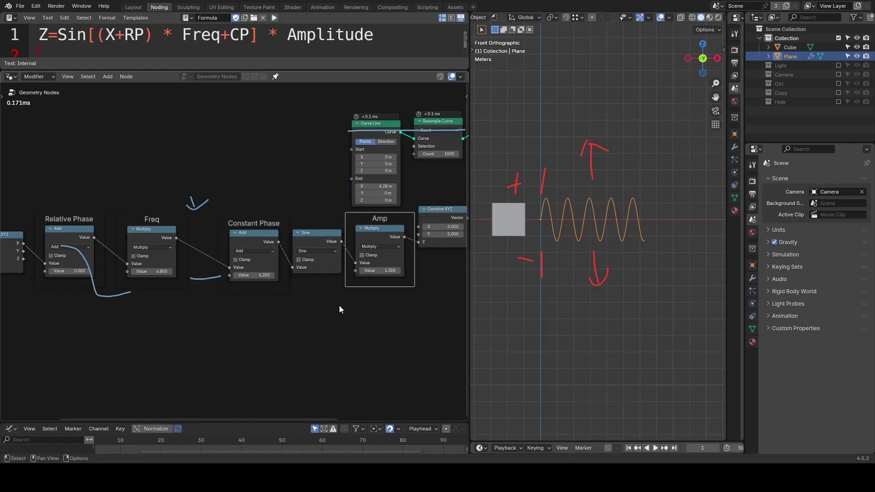
Try offsetting the curve with a copy of the Constant Phase Add node after Amp, and remove that copy again.
click(259, 242)
key(shift+d)
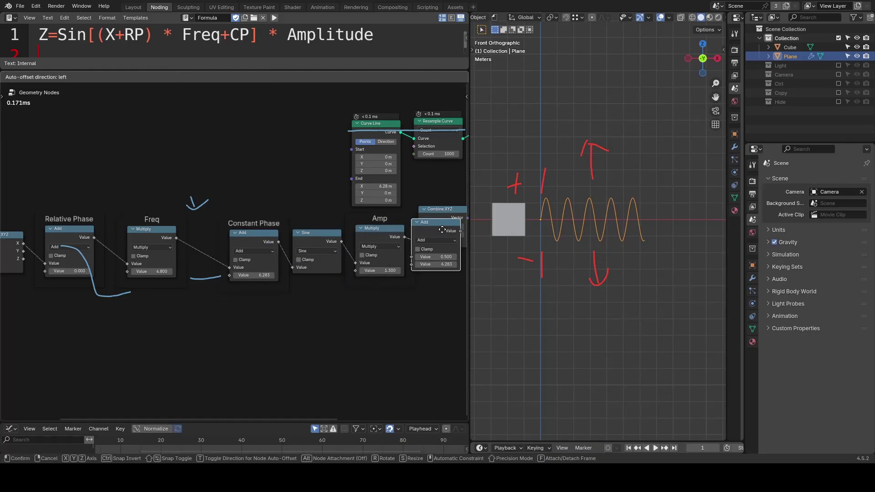
click(387, 228)
mouse_move(380, 264)
mouse_down()
mouse_move(276, 263)
mouse_move(378, 251)
mouse_up()
key(ctrl+x)
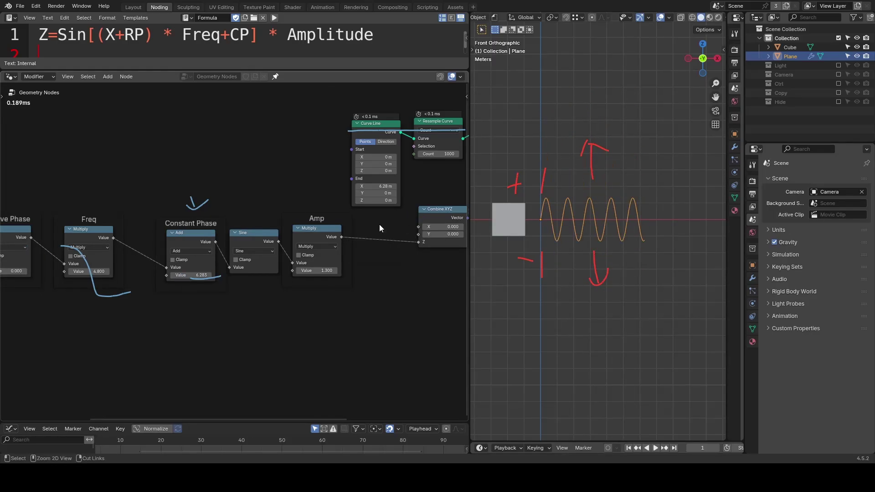
Insert a Map Range node between Sine and the Amp Multiply node and set its From Min to -1.
drag(316, 228, 362, 231)
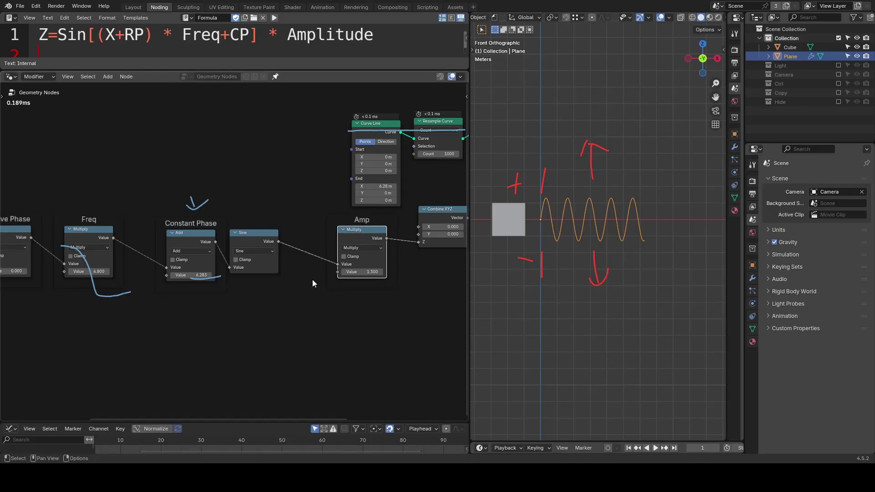
key(shift+a)
text(map ra)
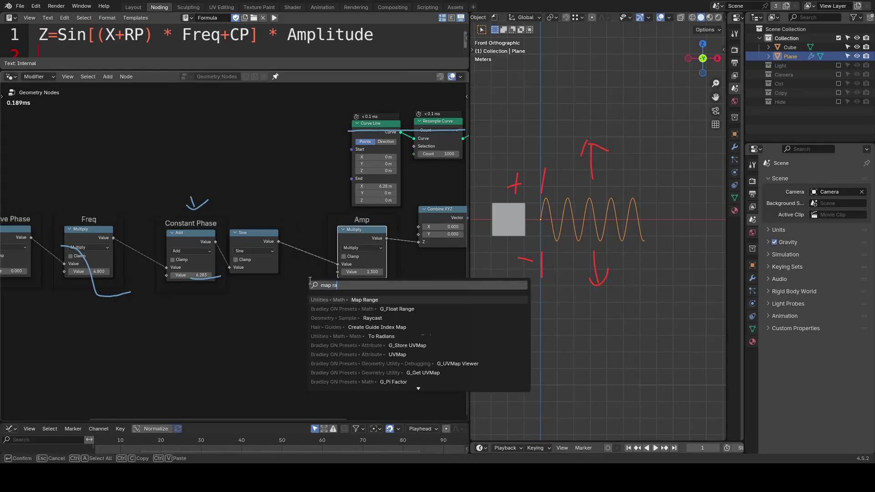
key(Return)
click(286, 230)
scroll(313, 306, up, 2)
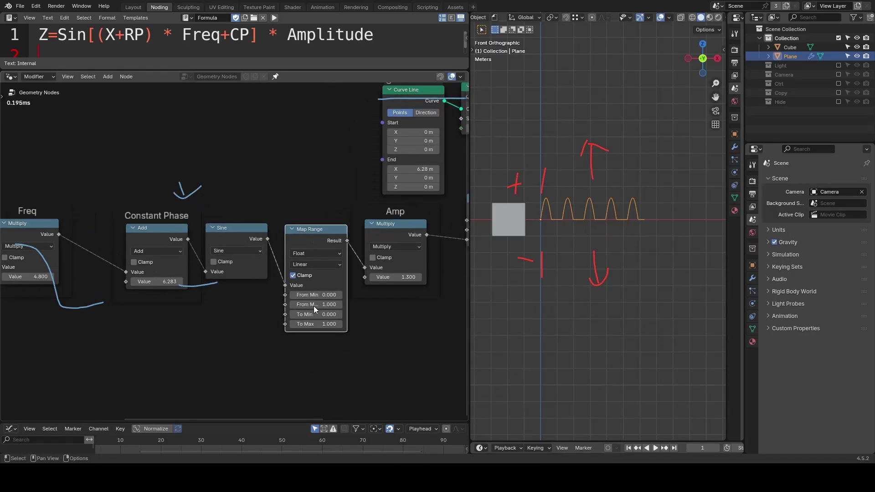
click(323, 295)
key(Return)
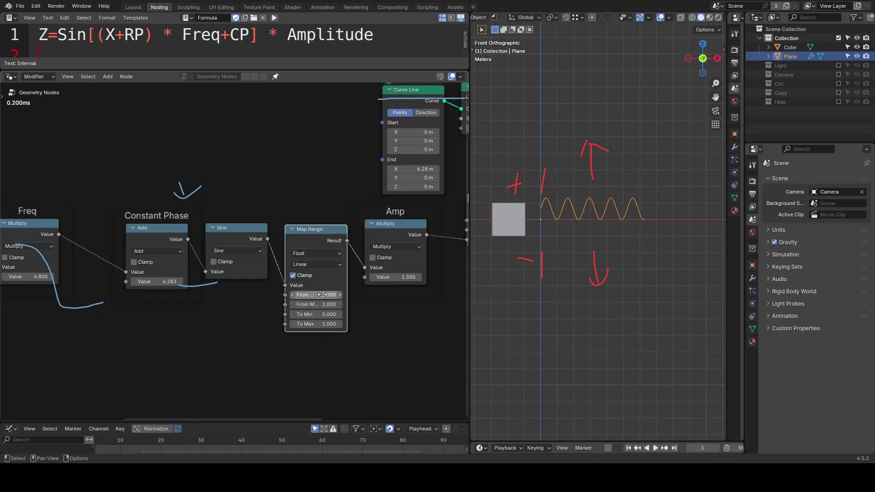
Write a red 0 and a red 1 beside the end of the curve to mark the remapped range.
scroll(593, 217, up, 1)
mouse_move(670, 220)
mouse_down()
mouse_move(667, 228)
mouse_move(670, 221)
mouse_up()
drag(672, 182, 674, 192)
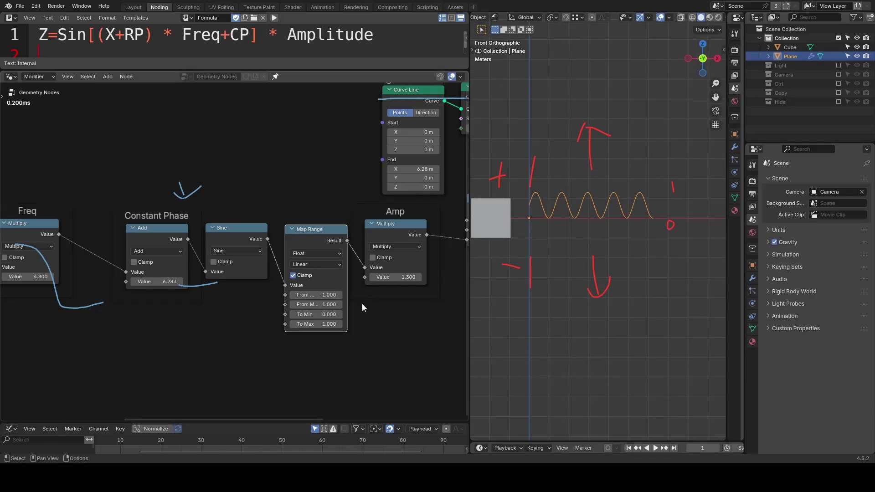
Insert a Color Ramp node between Map Range and Amp and move its white stop to position 0.805.
key(shift+a)
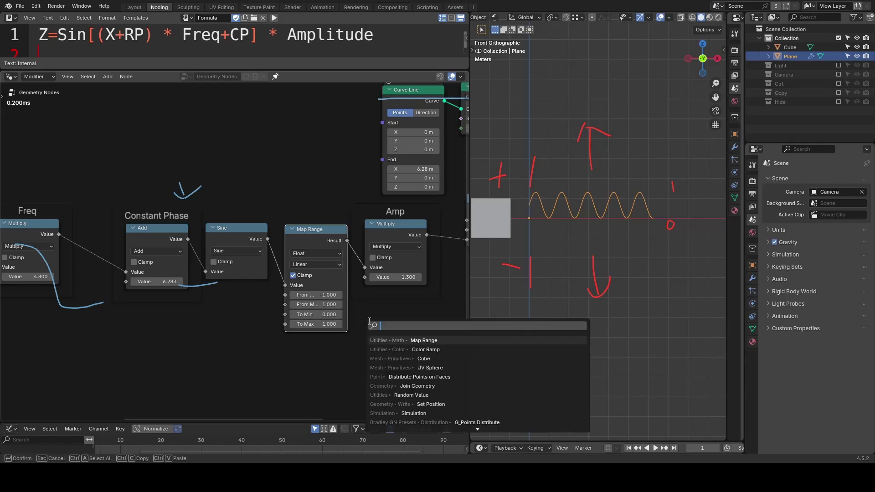
text(color ramp)
key(Return)
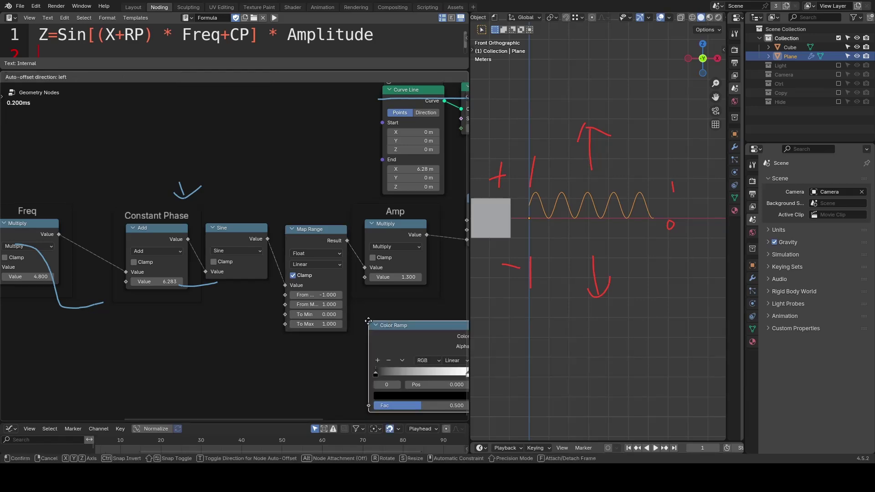
click(241, 214)
mouse_move(253, 264)
mouse_down()
mouse_move(311, 264)
mouse_move(250, 267)
mouse_up()
mouse_move(334, 273)
mouse_down()
mouse_move(292, 269)
mouse_move(320, 268)
mouse_up()
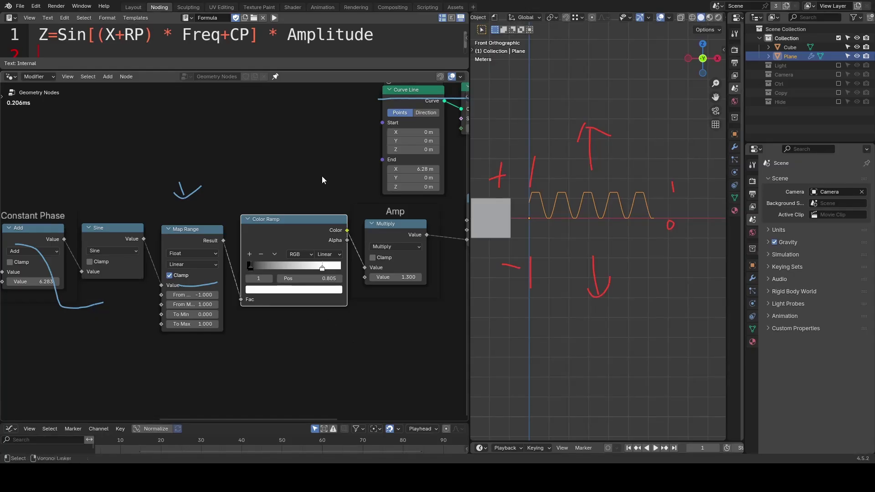
Erase the blue annotations over the nodes and the red annotations around the curve.
scroll(327, 176, down, 5)
mouse_move(205, 215)
right_down()
mouse_move(181, 234)
mouse_move(381, 204)
mouse_move(335, 196)
right_up()
mouse_move(578, 111)
right_down()
mouse_move(519, 214)
mouse_move(621, 313)
mouse_move(668, 314)
right_up()
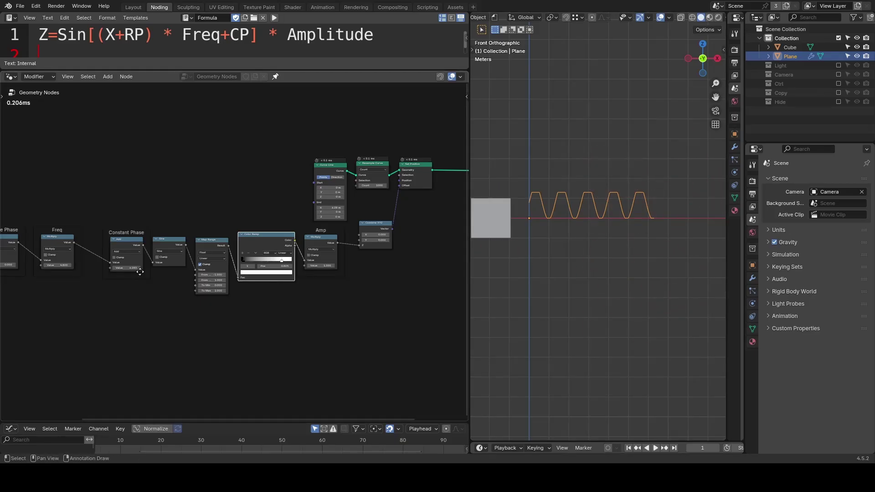
Draw a blue line under the node chain from Relative Phase to Amp.
middle_drag(119, 263, 198, 261)
scroll(198, 261, down, 1)
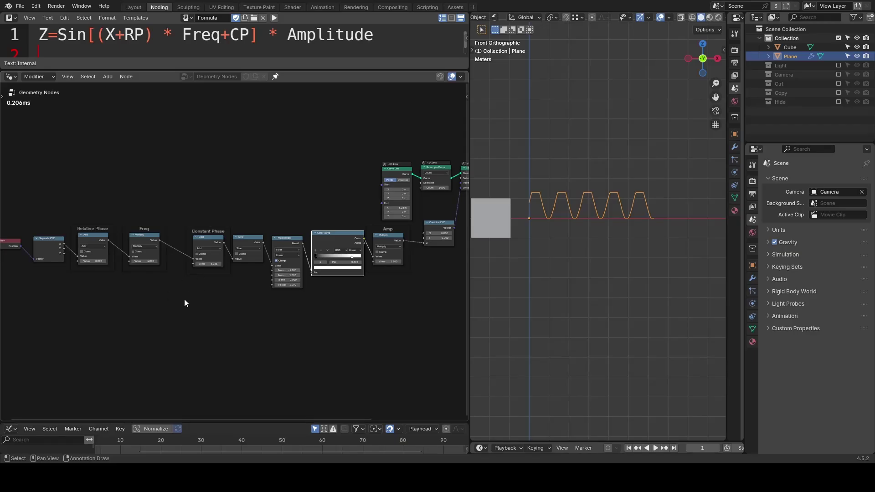
drag(84, 275, 387, 269)
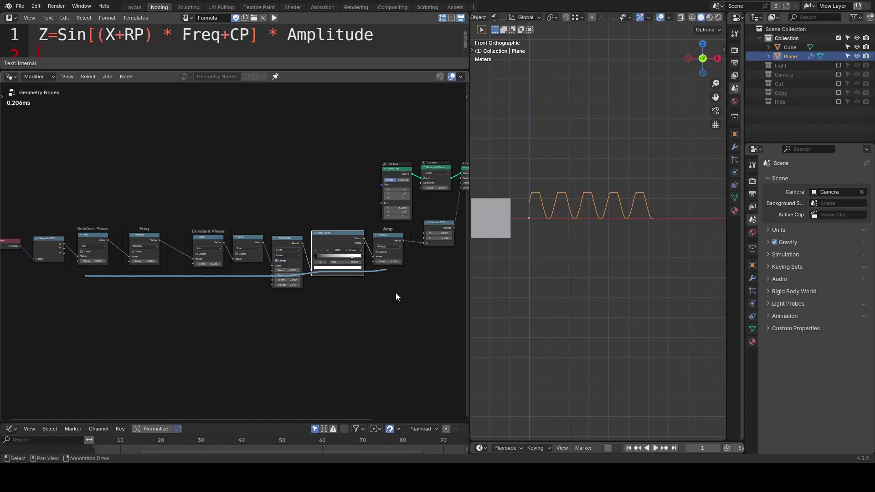
Add the G_Sin Function preset node below the Color Ramp node.
scroll(365, 298, up, 3)
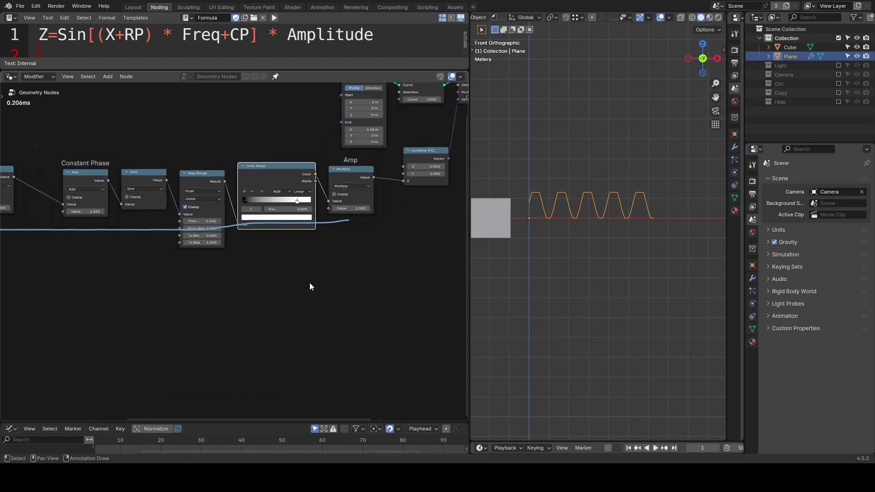
scroll(310, 287, up, 1)
key(shift+a)
text(sin fun)
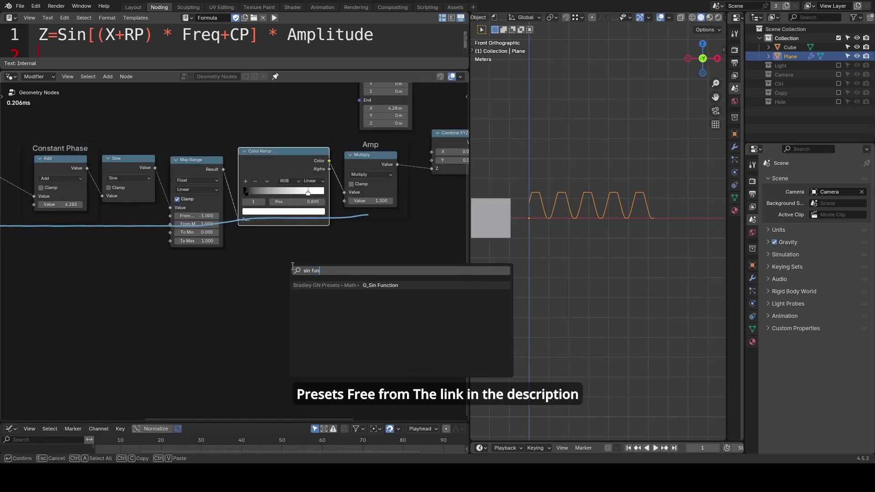
key(Return)
click(272, 263)
scroll(283, 264, up, 3)
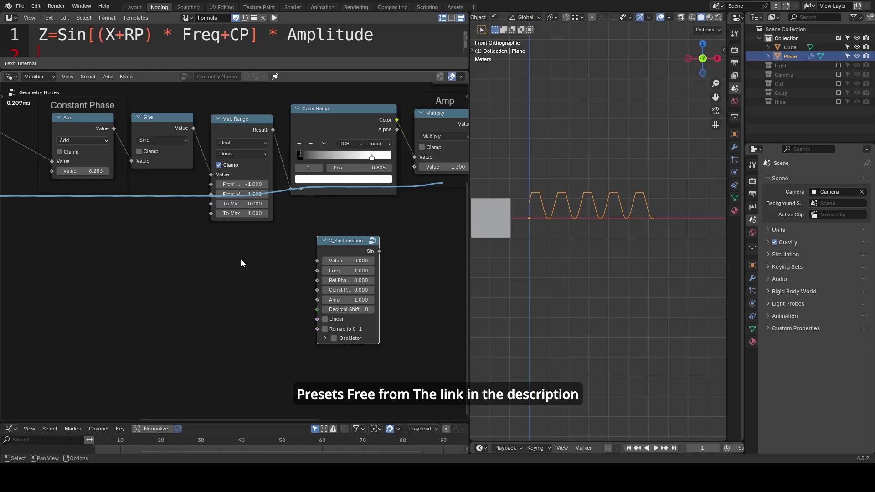
Add a Wave Texture node beside G_Sin Function for comparison, mark its parameters with strokes, and remove both again.
key(shift+a)
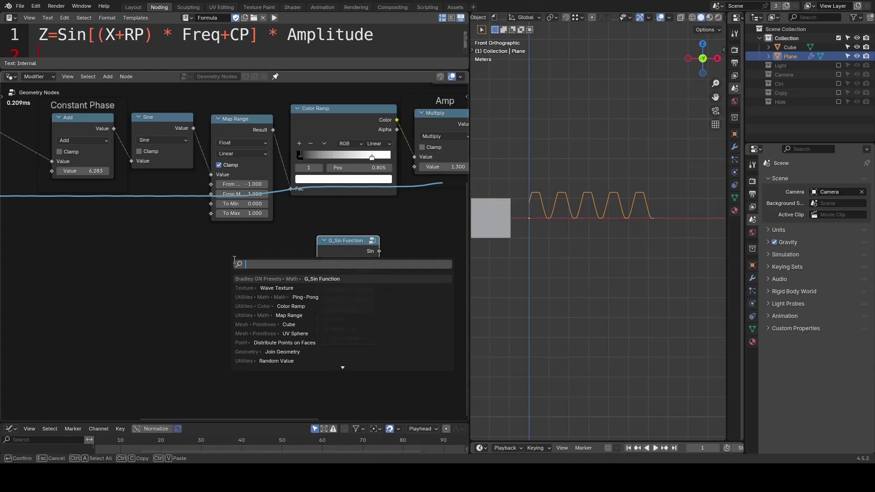
text(wave)
key(Return)
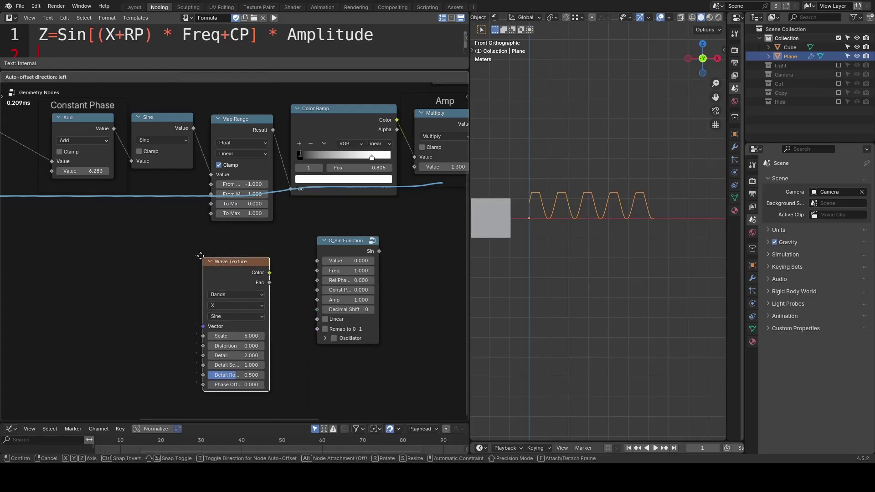
click(198, 250)
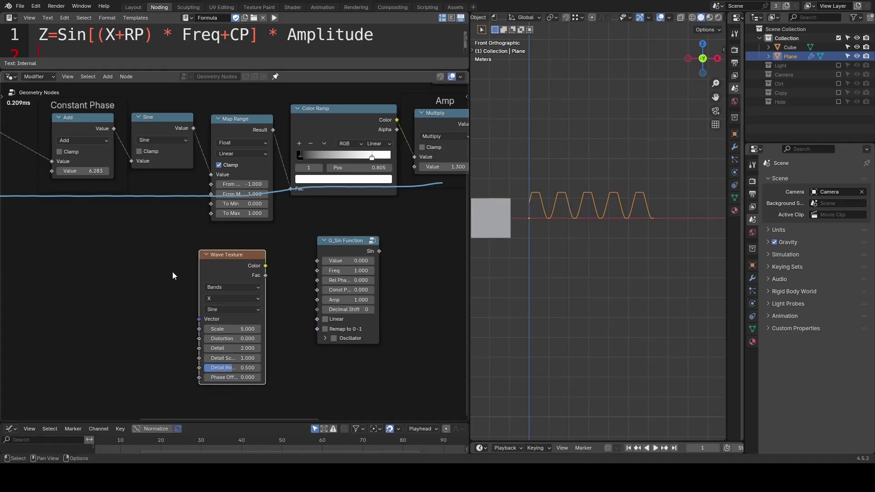
drag(185, 329, 188, 378)
right_drag(177, 320, 191, 366)
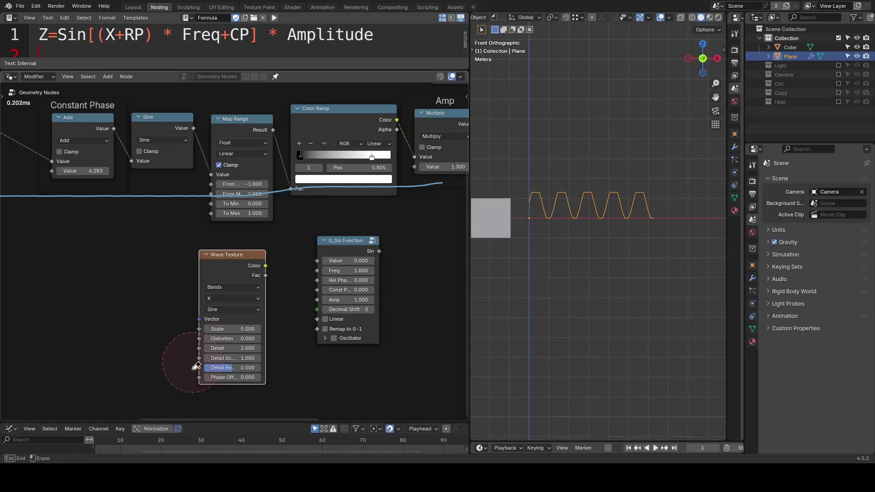
key(x)
Connect the X output of Separate XYZ to G_Sin Function's Value, and its Sin output to Combine XYZ's Z.
scroll(219, 276, down, 6)
middle_drag(143, 300, 236, 276)
scroll(236, 276, down, 2)
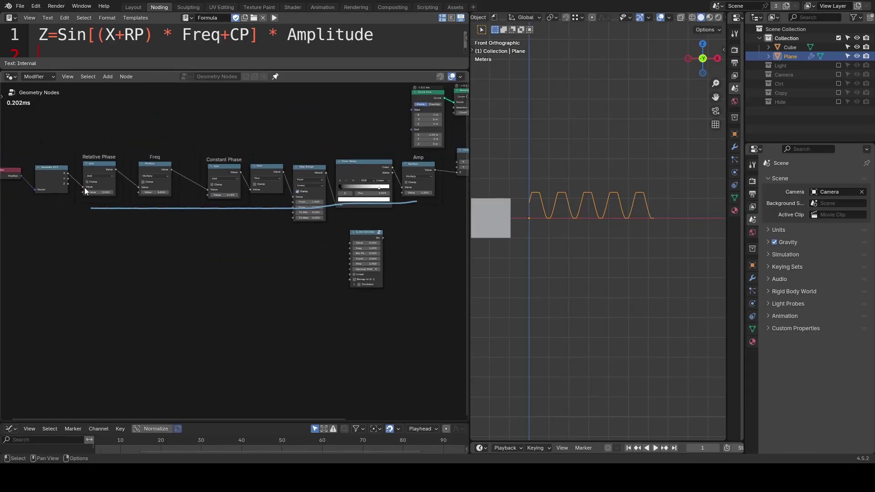
alt+right_drag(67, 173, 346, 241)
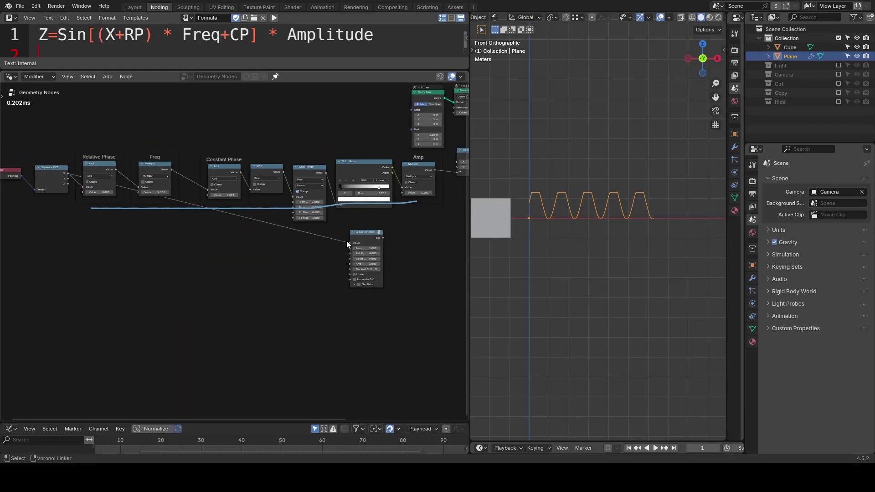
middle_drag(346, 241, 346, 248)
alt+right_drag(346, 249, 408, 187)
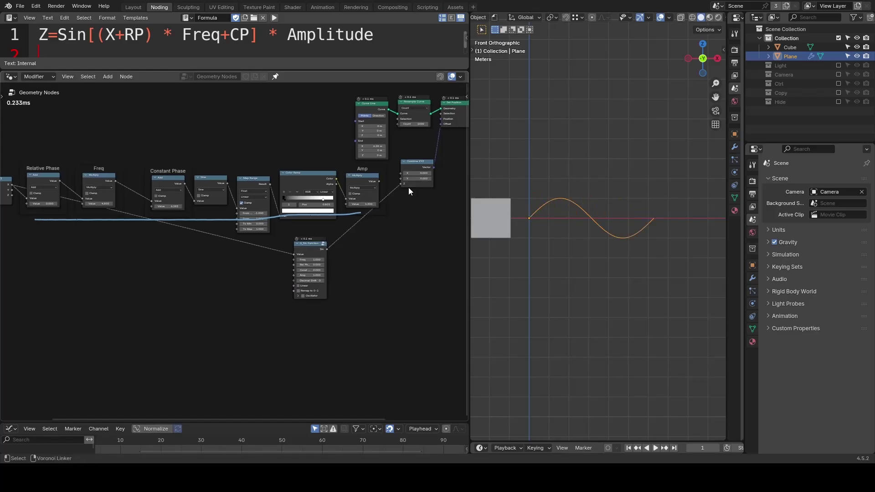
Draw blue strokes beside the Freq, relative phase, constant phase, Amp and Remap to 0-1 inputs of G_Sin Function.
scroll(342, 302, up, 7)
middle_drag(343, 301, 262, 286)
scroll(256, 284, up, 4)
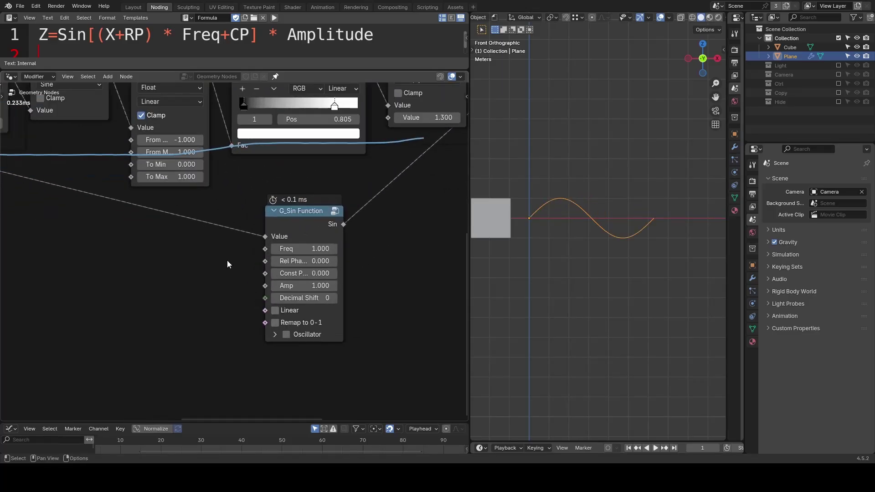
key(d)
mouse_move(230, 246)
mouse_down()
mouse_move(257, 244)
mouse_move(255, 261)
mouse_move(228, 280)
mouse_move(253, 274)
mouse_move(259, 284)
mouse_up()
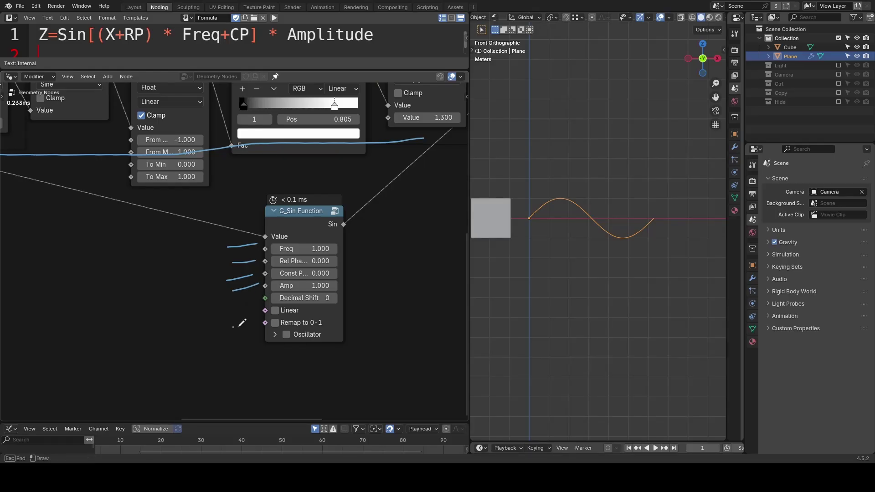
drag(233, 327, 260, 324)
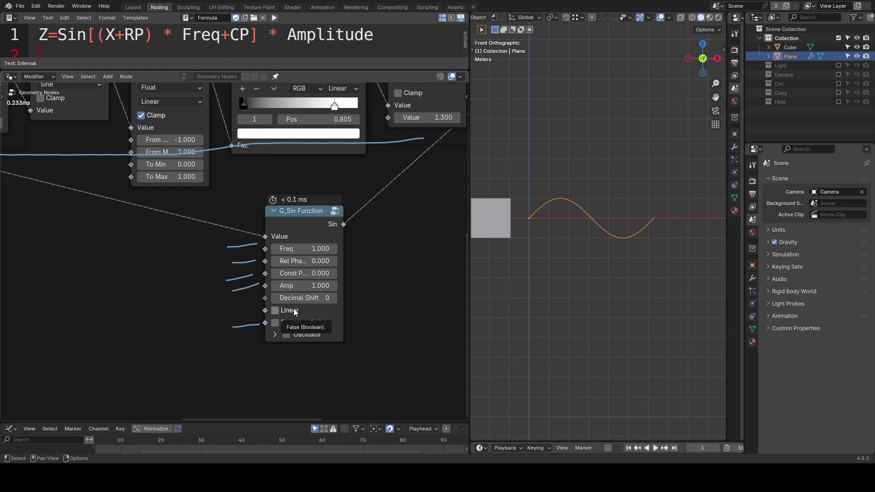
Set the G_Sin Function node's Freq to 3.9 and enable its Linear option.
drag(292, 248, 319, 249)
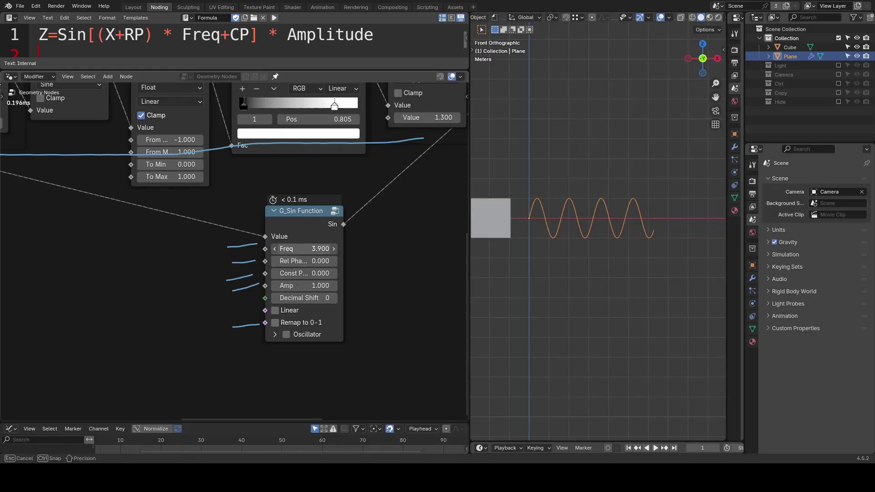
click(289, 313)
scroll(524, 246, up, 2)
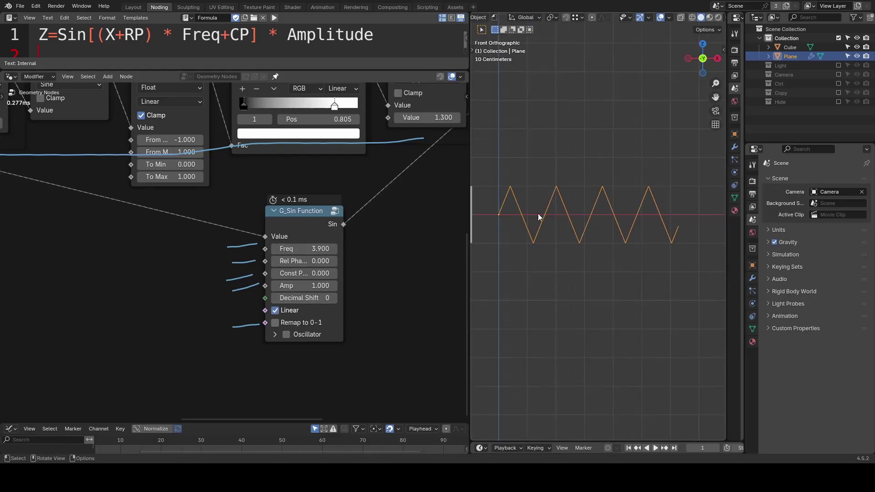
click(277, 314)
click(277, 314)
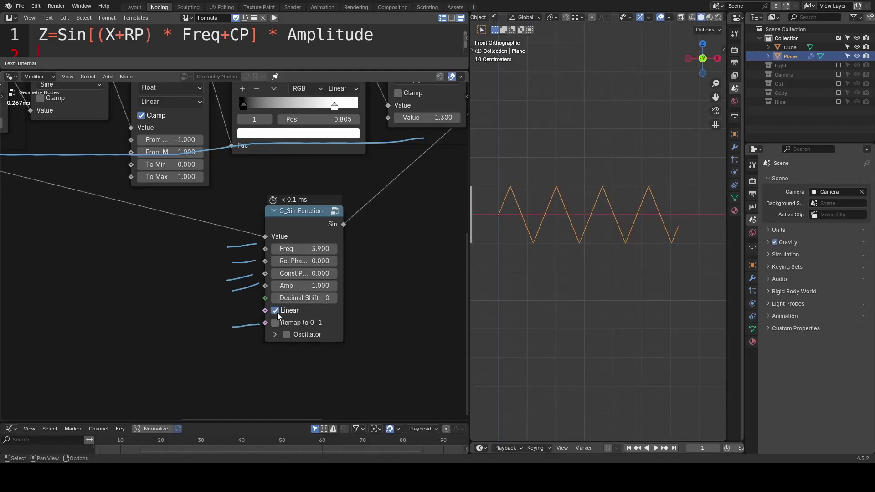
middle_drag(392, 254, 302, 240)
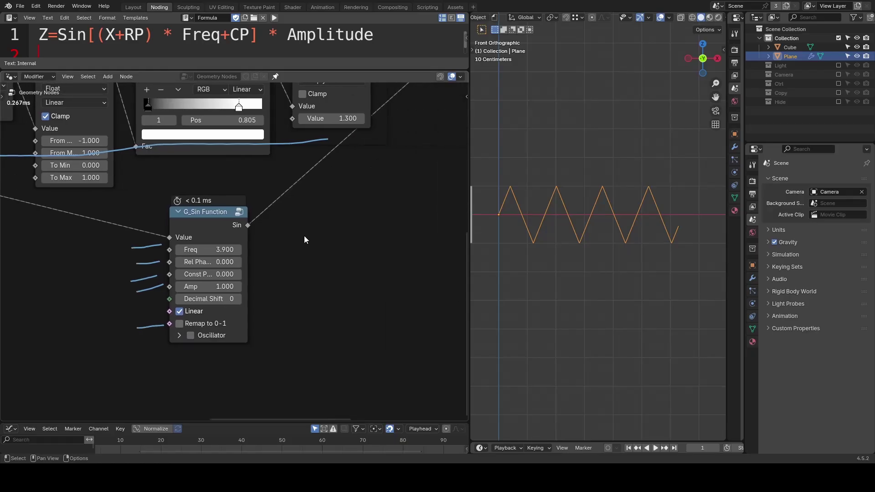
Insert a Float Curve node after G_Sin Function, shape it into a steep S-curve with Remap to 0-1 enabled, and remove the node again.
key(shift+a)
text(float curve)
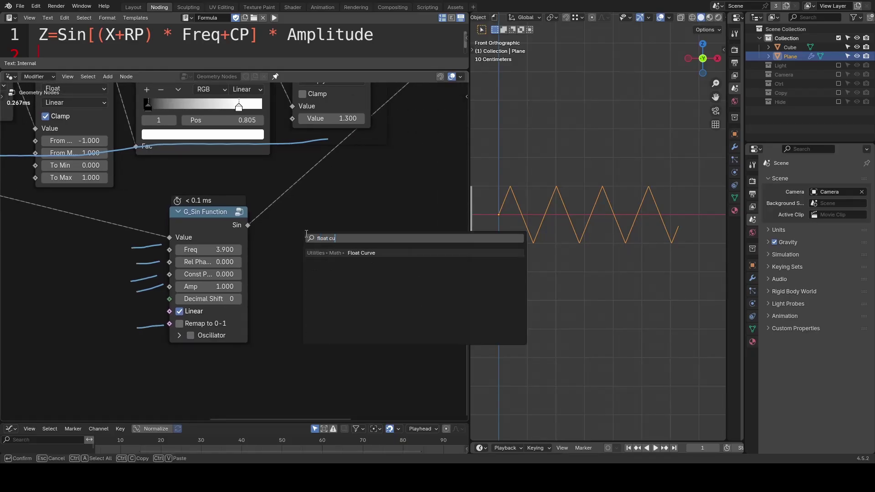
key(Return)
drag(315, 241, 317, 230)
drag(298, 252, 305, 279)
click(216, 323)
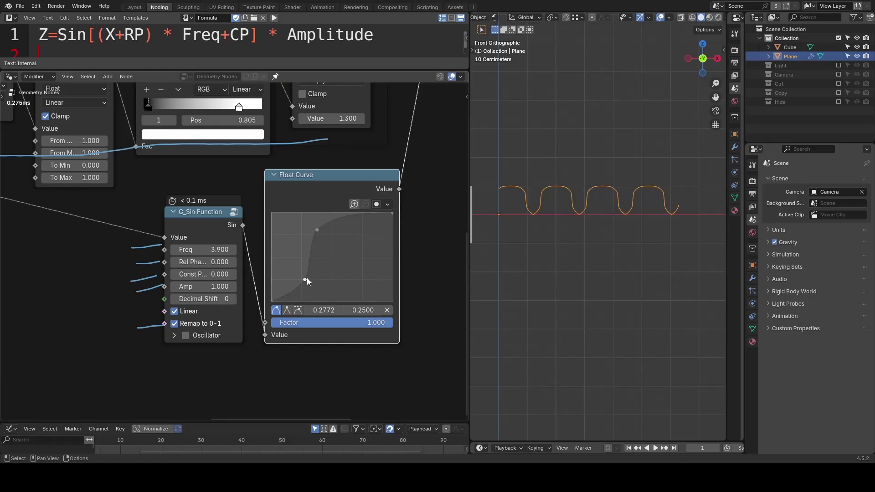
middle_drag(307, 279, 231, 283)
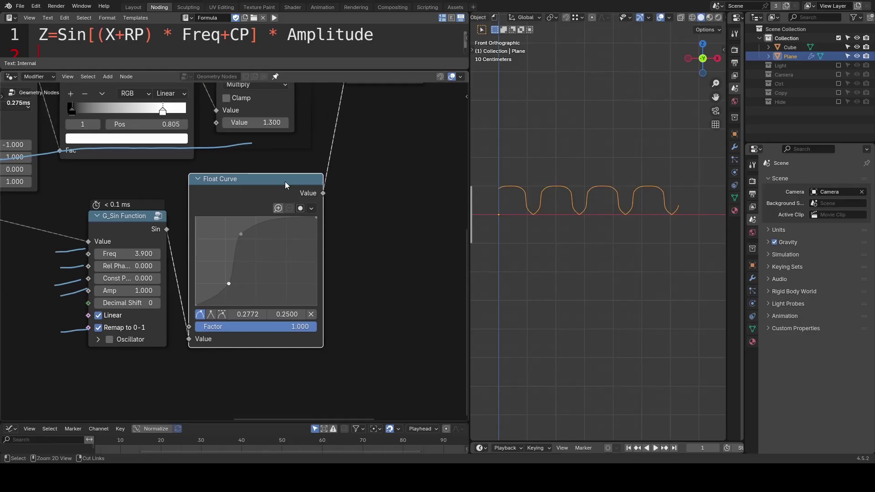
key(ctrl+x)
Add a Ping-Pong math node beside the G_Sin Function node, leaving it unconnected.
key(shift+a)
text(ping)
key(Return)
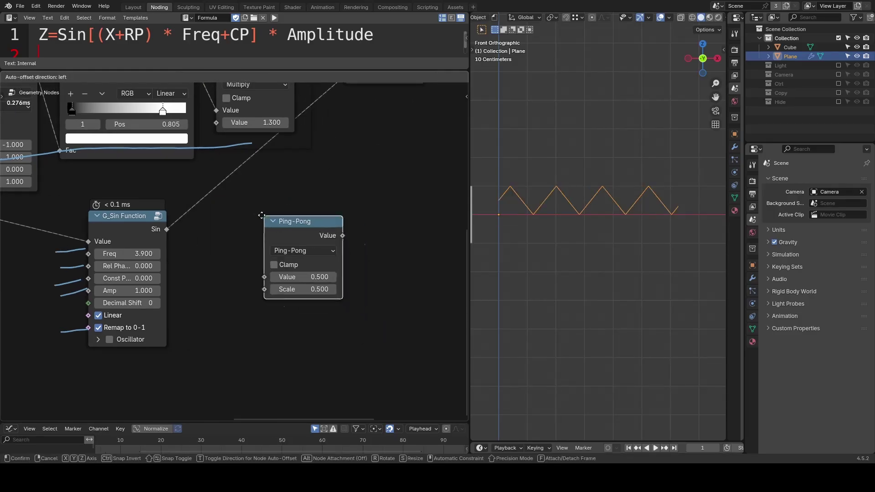
click(253, 216)
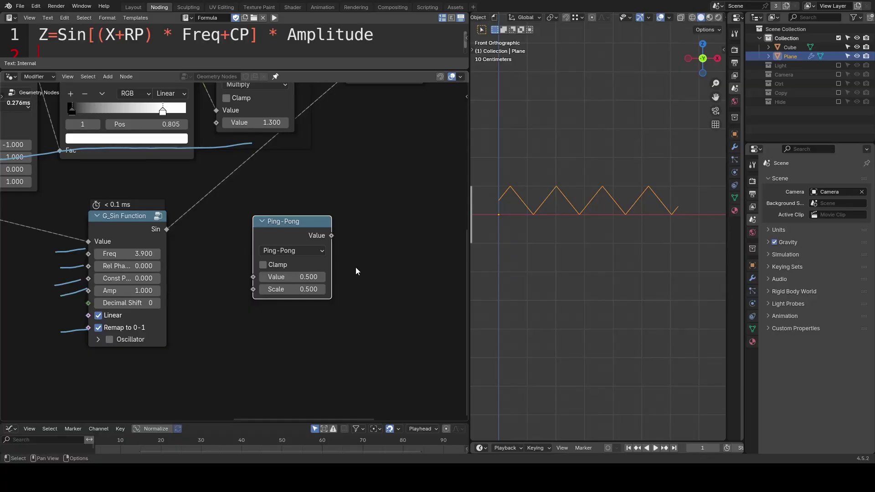
middle_drag(262, 304, 325, 275)
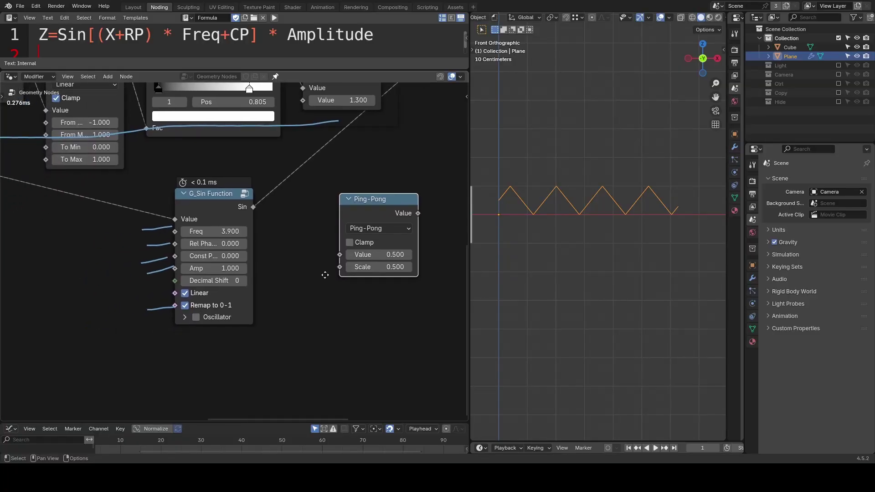
Disable Linear and Remap to 0-1 on G_Sin Function, then enable Oscillator and expand its settings.
click(201, 295)
click(198, 306)
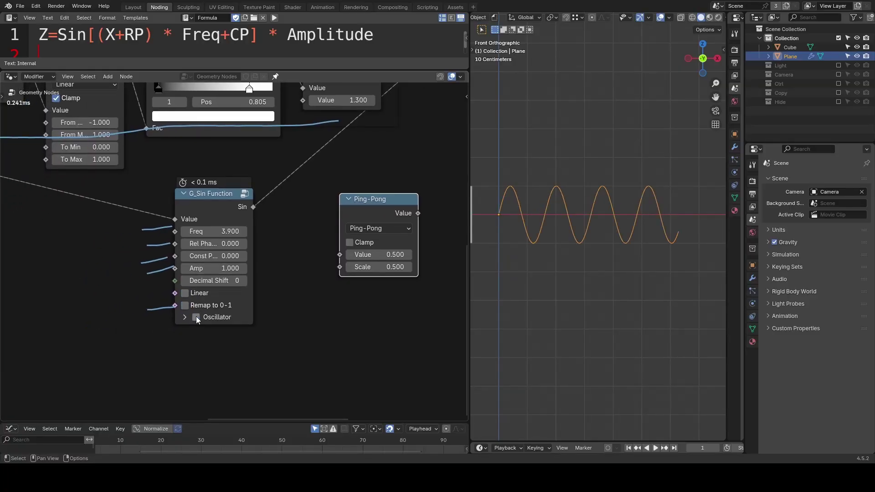
click(196, 316)
click(185, 317)
Set G_Sin Function's Amp to 9.7, oscillator Decay to 1.2 and Damping to 4.7, and collapse the Oscillator settings.
drag(214, 356, 223, 355)
drag(214, 269, 251, 268)
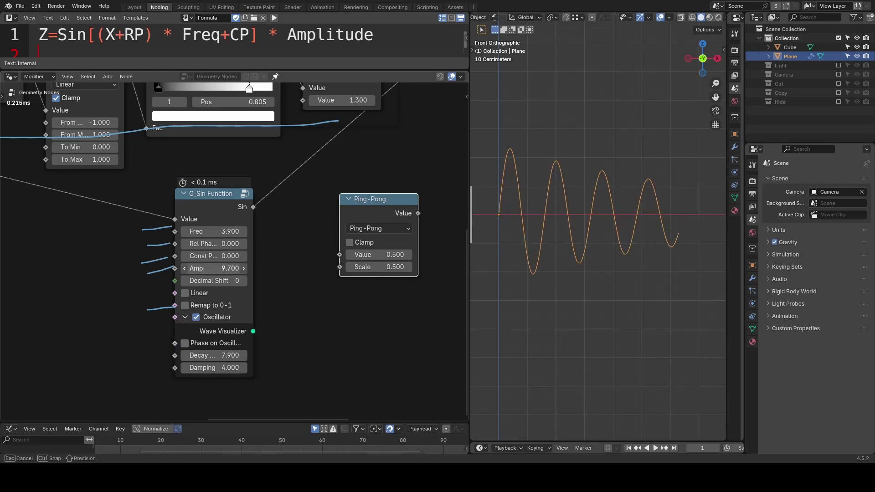
drag(214, 356, 196, 356)
drag(214, 368, 237, 367)
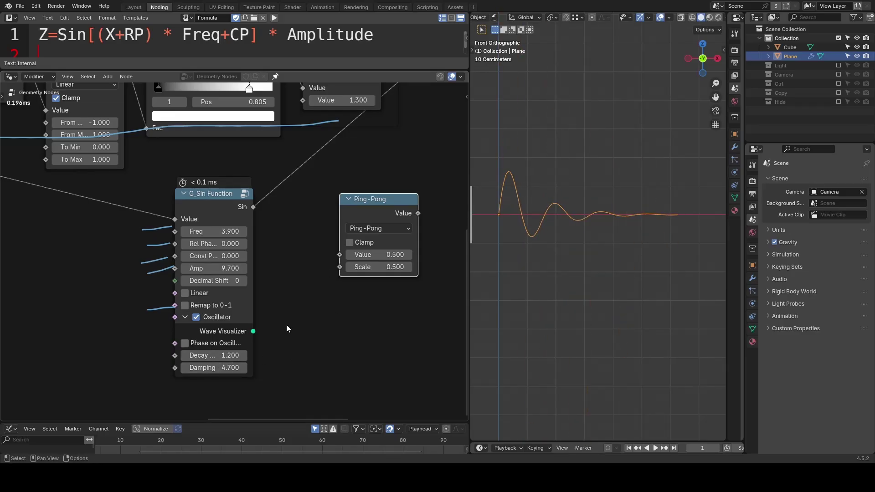
click(185, 317)
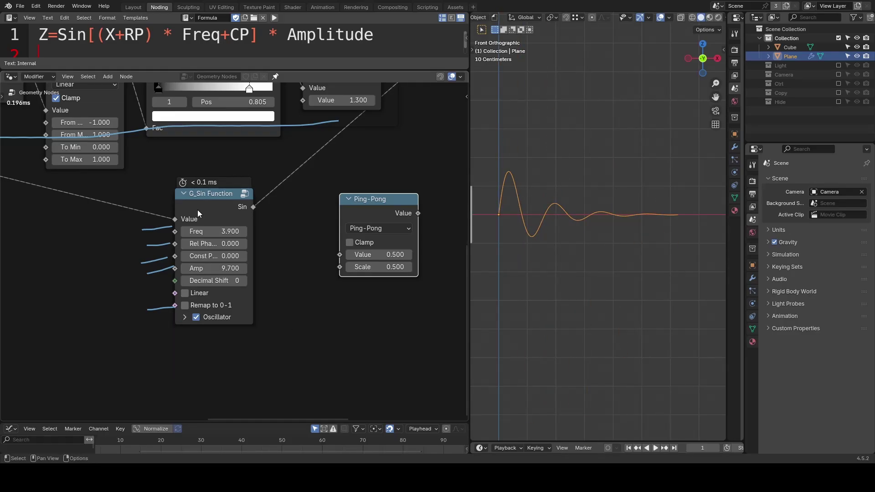
middle_drag(183, 185, 180, 232)
middle_drag(315, 303, 298, 271)
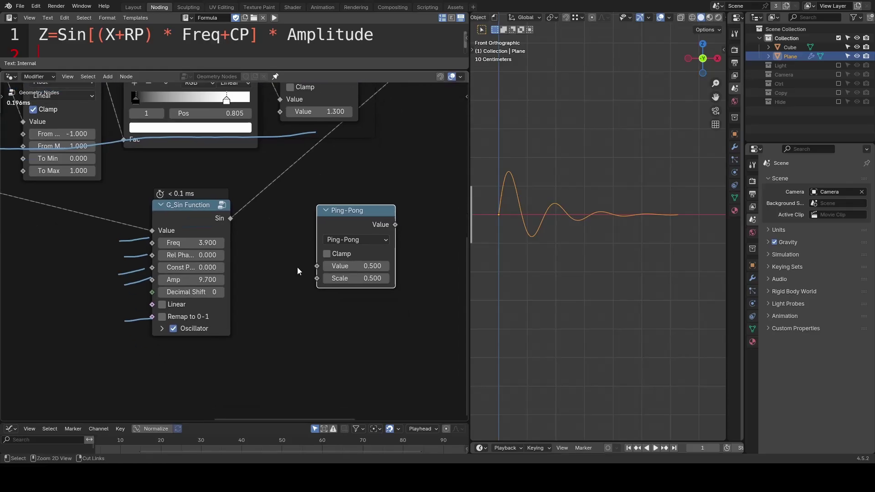
Add a Cosine math node below the Ping-Pong node.
key(shift+a)
text(cosine)
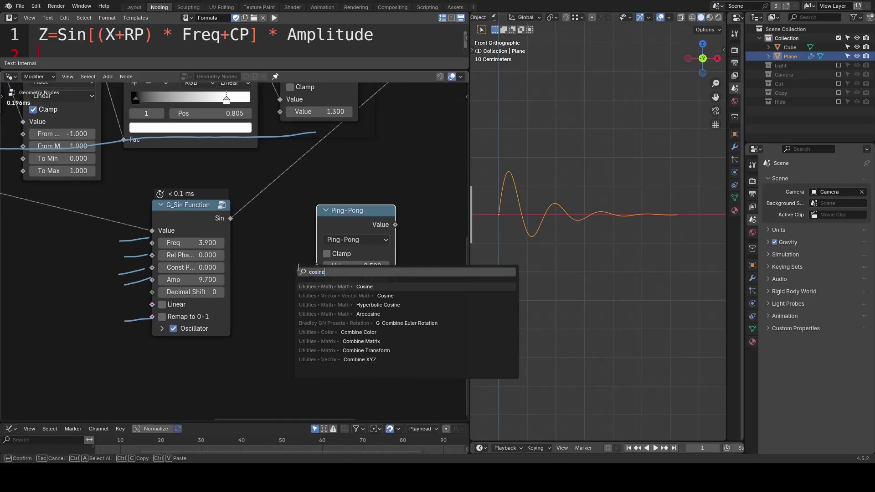
key(Return)
click(278, 308)
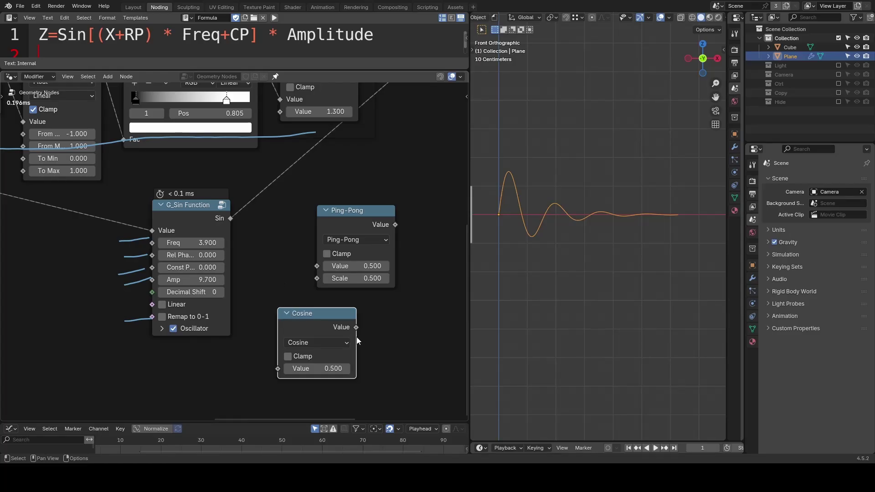
Annotate the space beside the Cosine node with a hand-drawn question mark and π/2.
drag(373, 329, 388, 358)
click(391, 372)
middle_drag(427, 333, 373, 296)
scroll(372, 295, down, 1)
drag(380, 266, 404, 259)
mouse_move(395, 265)
mouse_down()
mouse_move(384, 290)
mouse_move(411, 287)
mouse_up()
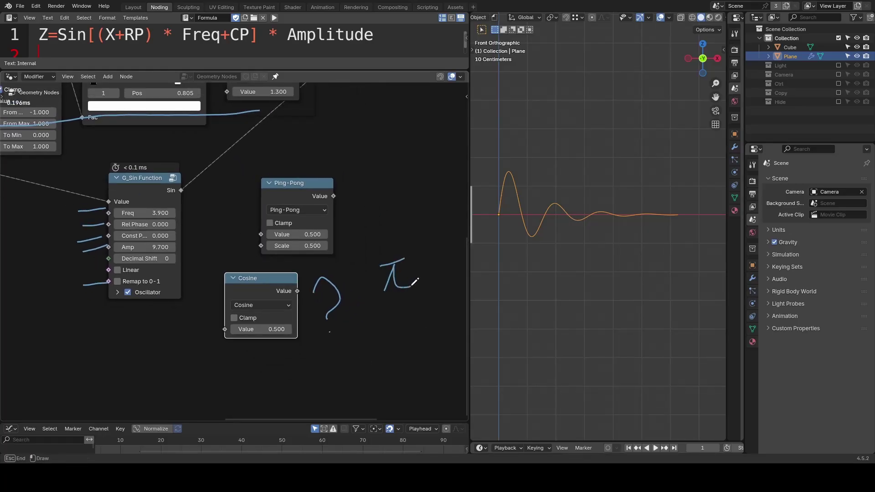
mouse_move(419, 249)
mouse_down()
mouse_move(408, 332)
mouse_move(434, 327)
mouse_move(443, 337)
mouse_up()
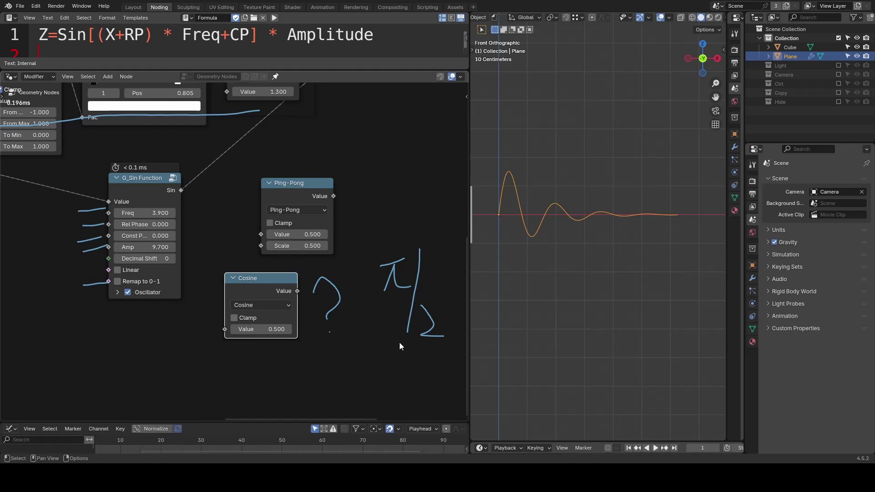
Add a G_Knit Unit preset node between Set Position and Group Output, below their link.
key(shift+a)
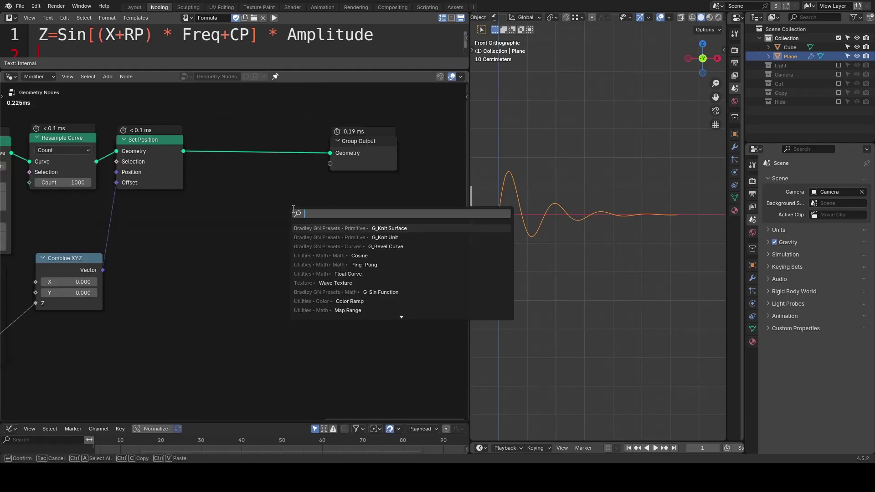
text(knit)
key(Return)
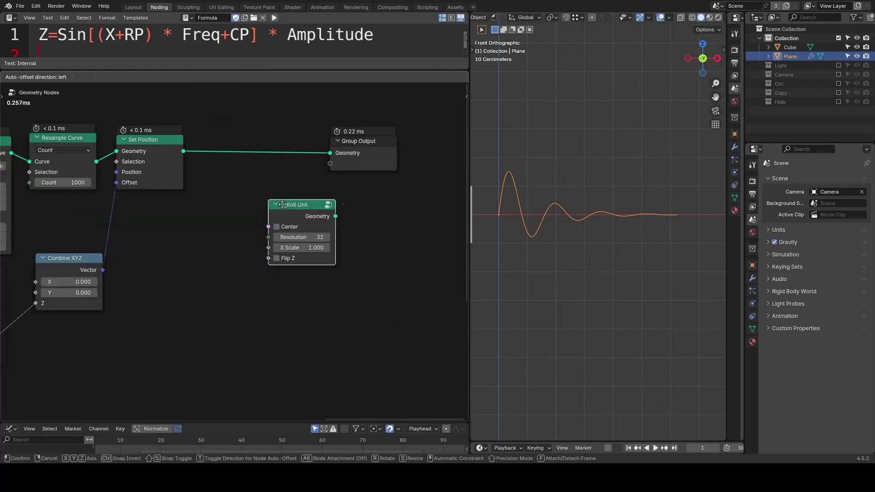
click(281, 204)
Delete the Cube object from the scene.
middle_drag(585, 193, 630, 250)
click(518, 198)
key(Delete)
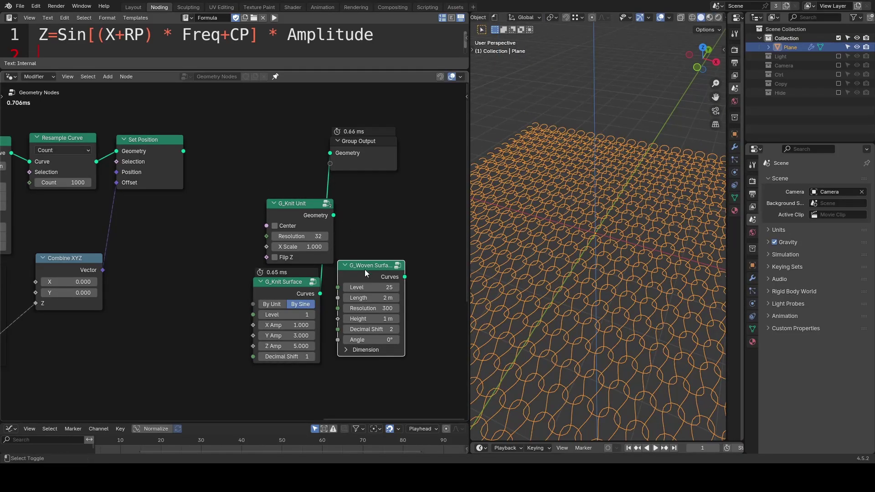
Connect G_Woven Surface's Curves to the Group Output and insert a G_Bevel Curve node between them.
ctrl+shift+click(365, 270)
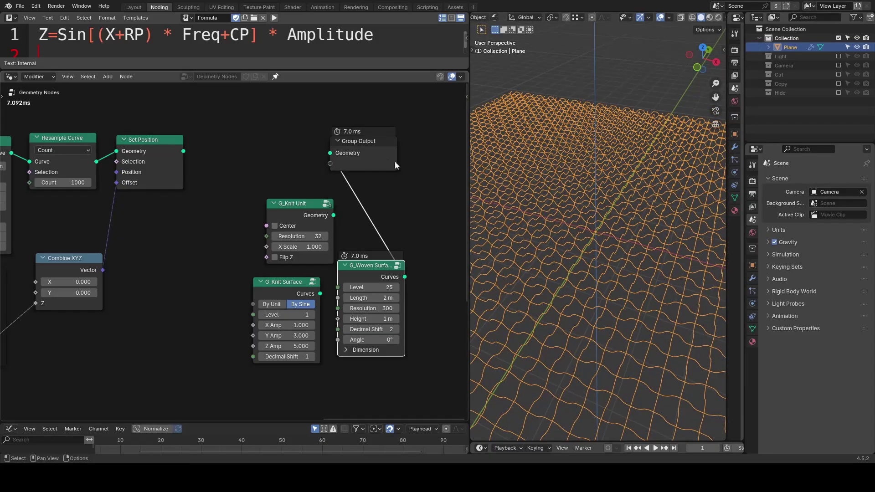
drag(381, 160, 472, 196)
key(shift+a)
text(b e)
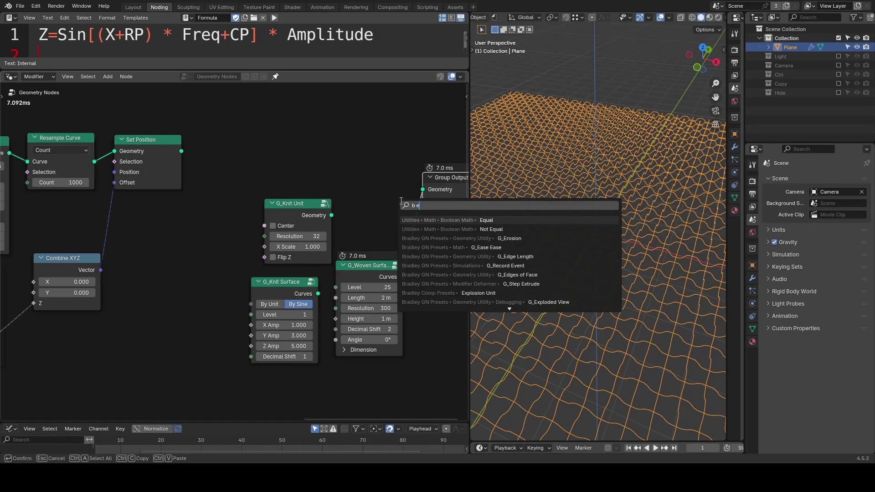
text(vel)
key(Return)
click(396, 224)
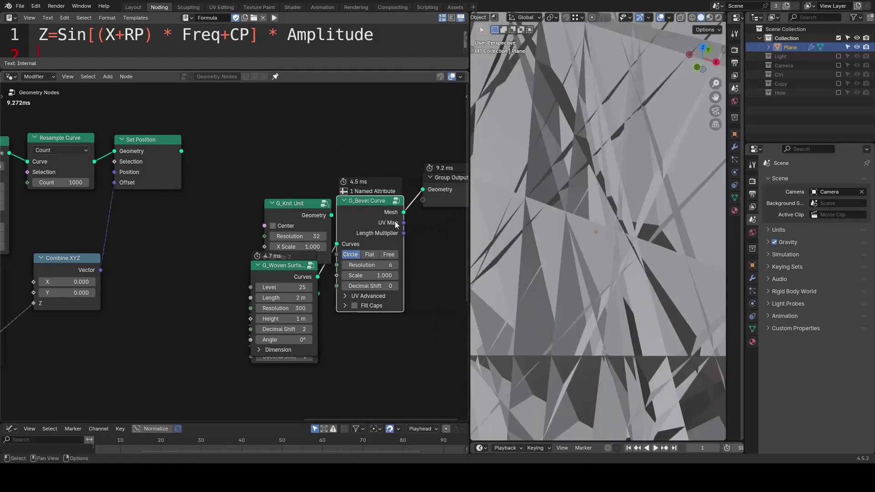
Set the G_Bevel Curve node's Decimal Shift to 2 and deselect the woven plane object.
click(396, 286)
click(396, 286)
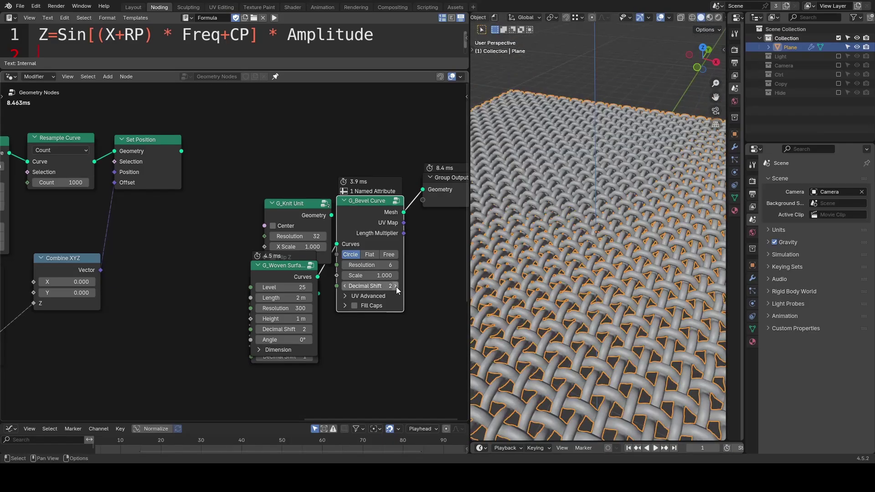
scroll(573, 275, down, 2)
middle_drag(573, 275, 602, 282)
click(626, 104)
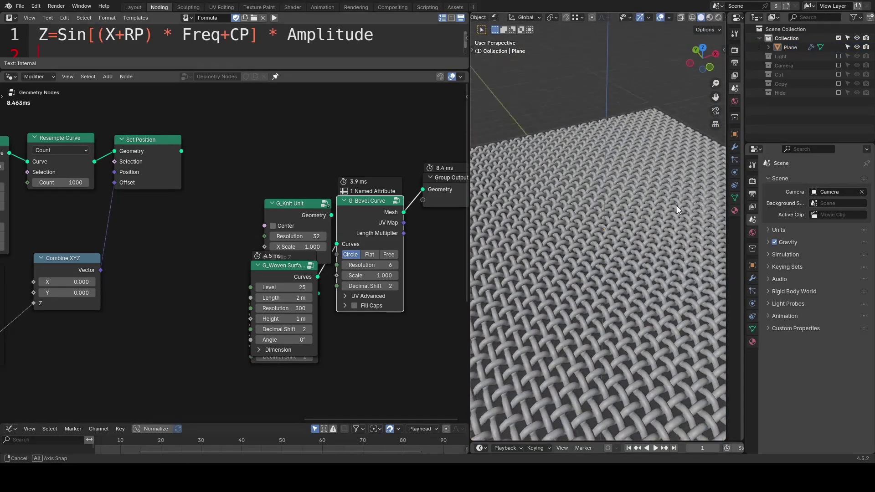